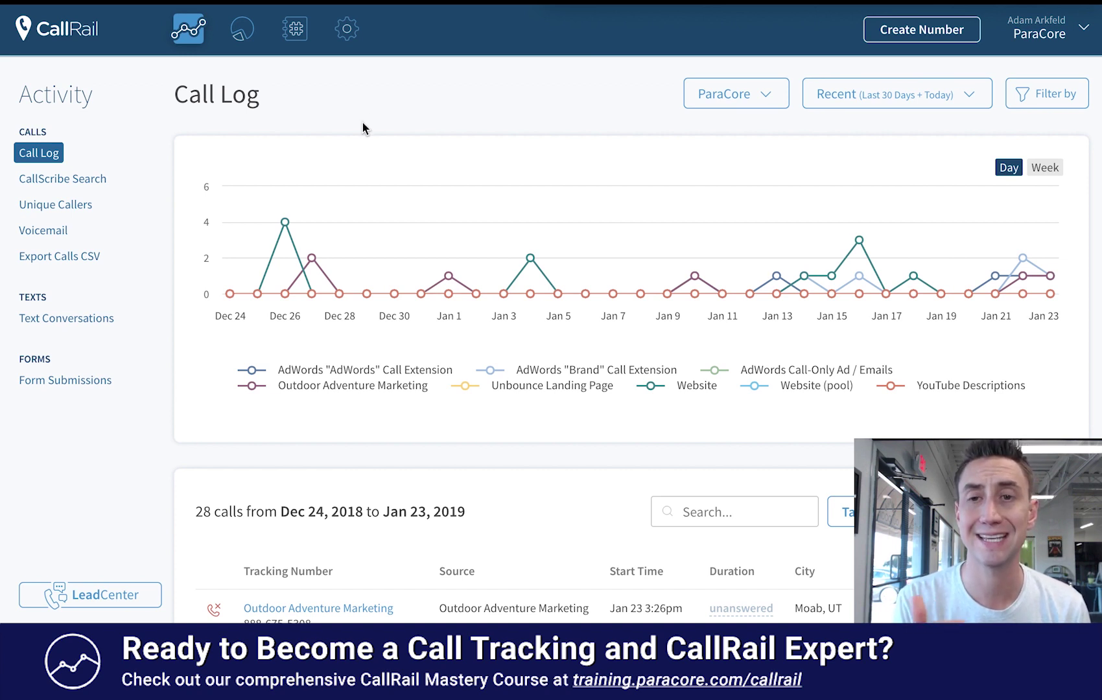
# Open the Call & Text Alerts notification settings for the ParaCore company.
pyautogui.click(351, 35)
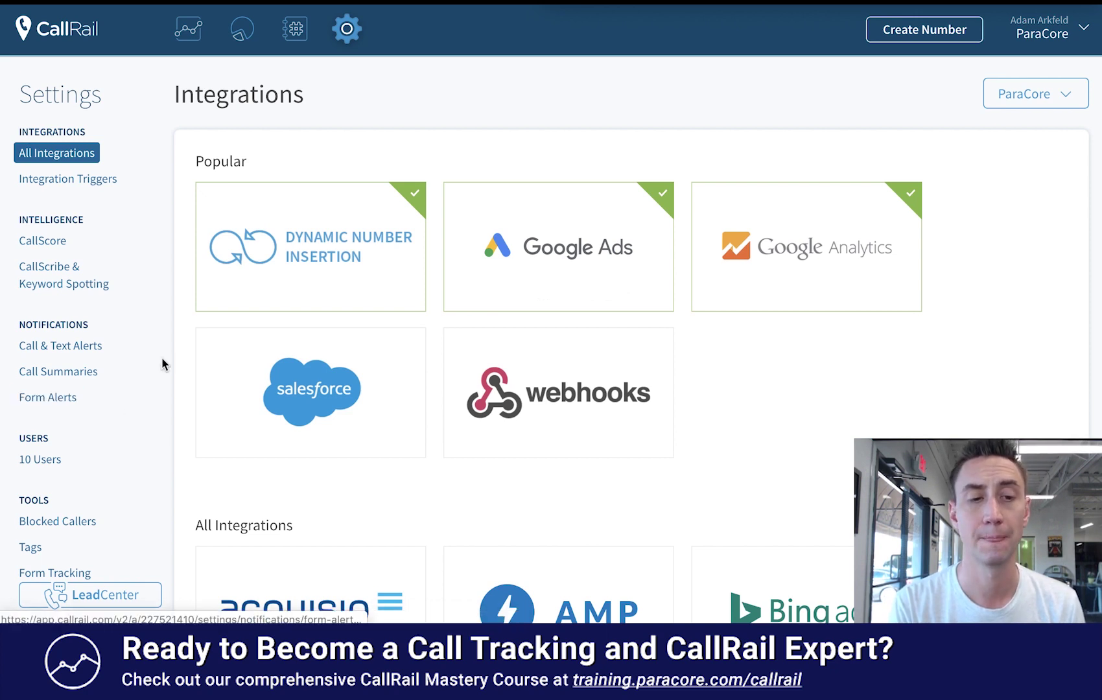
pyautogui.click(87, 347)
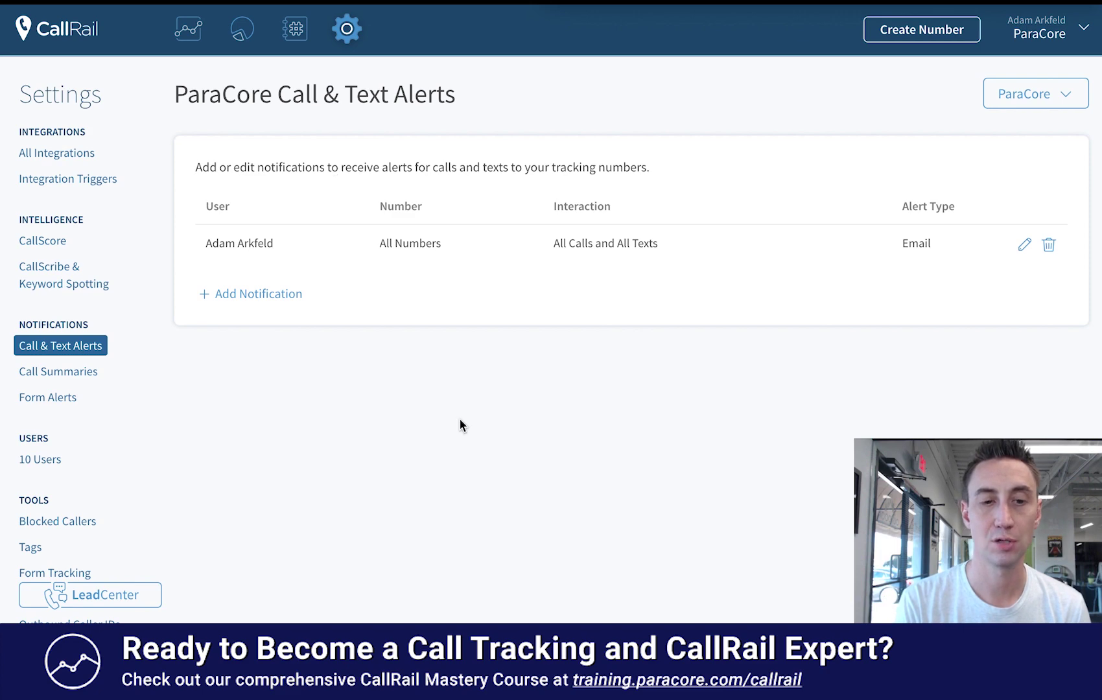
# Start a new call and text notification and limit it to the Website (pool) tracking number.
pyautogui.click(263, 297)
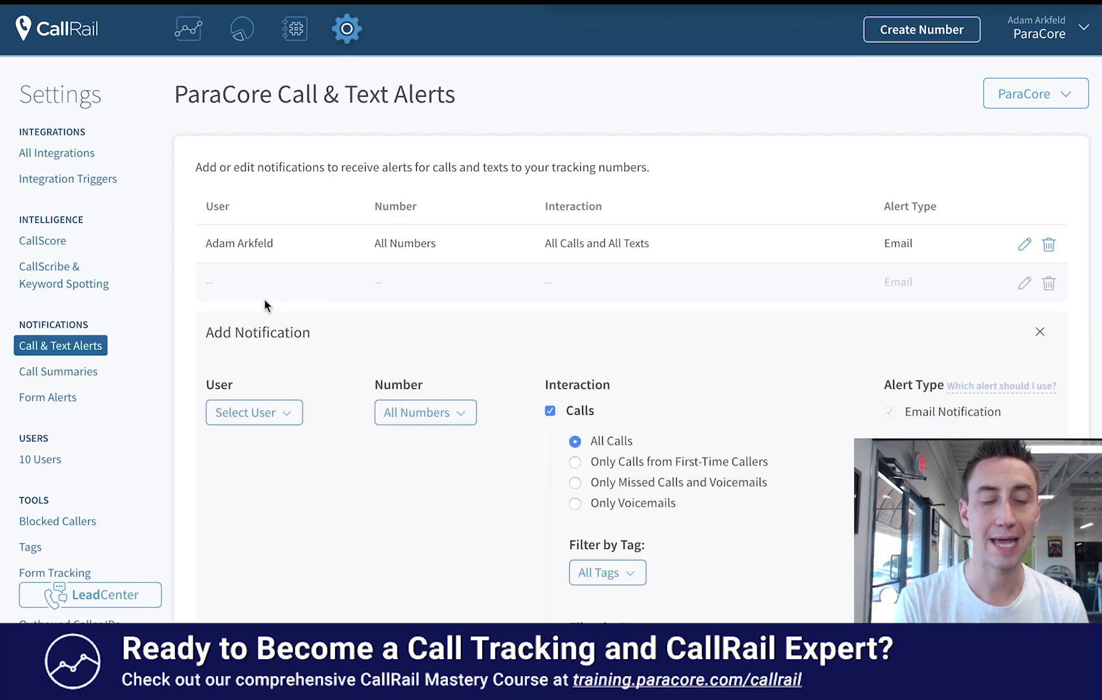
pyautogui.scroll(-2, 316, 476)
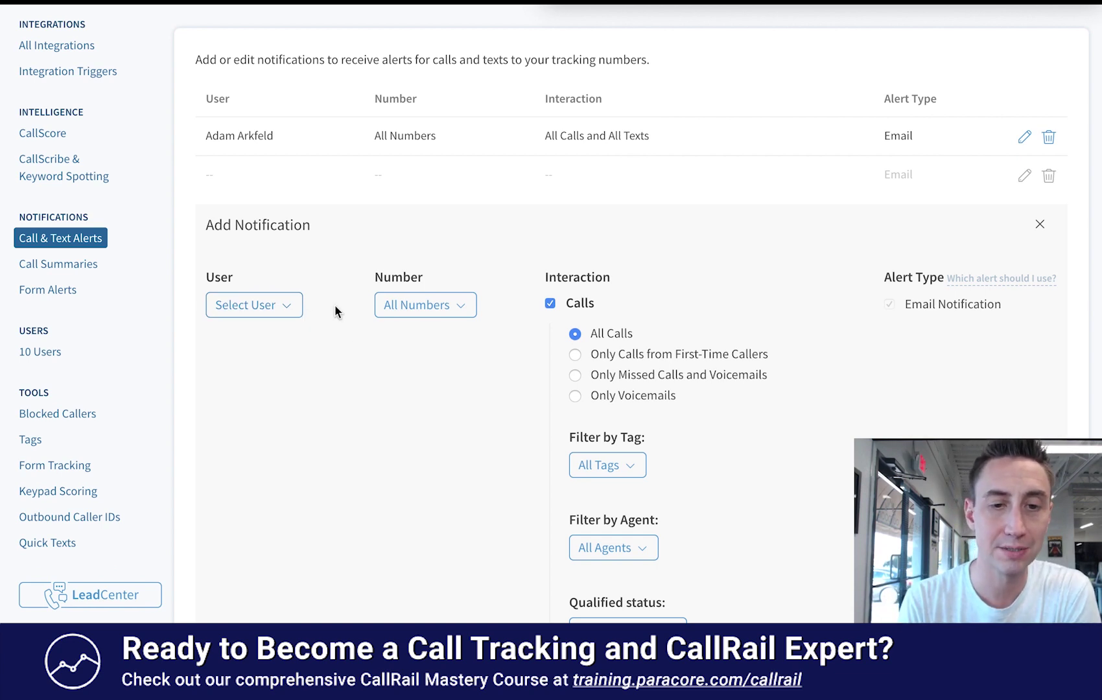
pyautogui.click(464, 304)
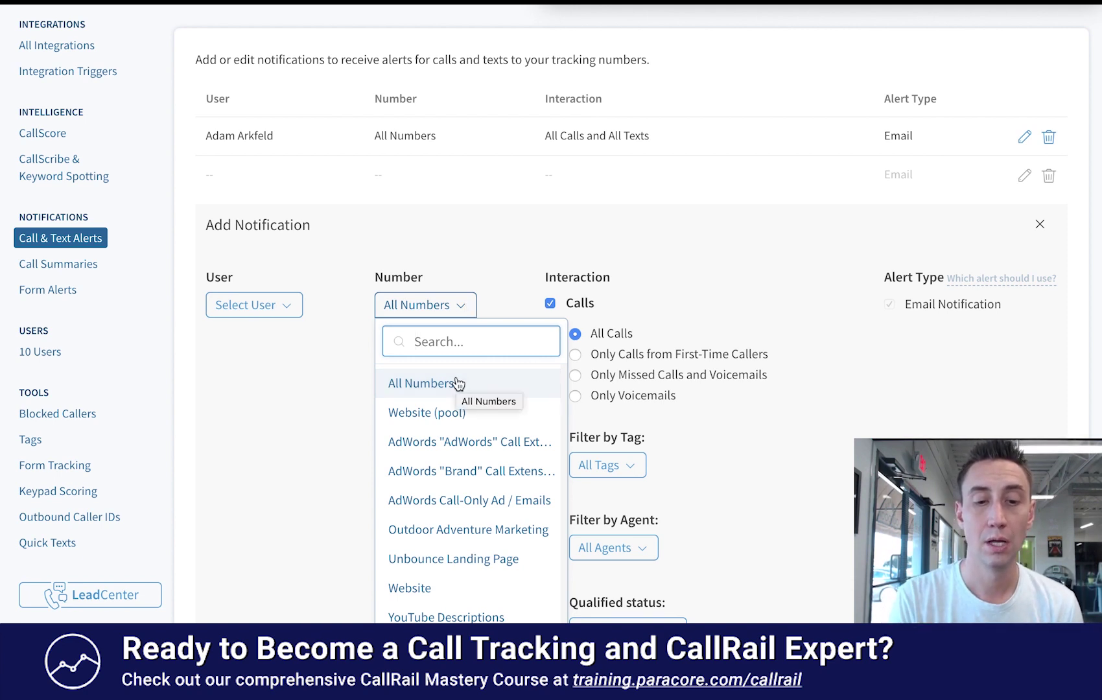
pyautogui.scroll(-1, 458, 384)
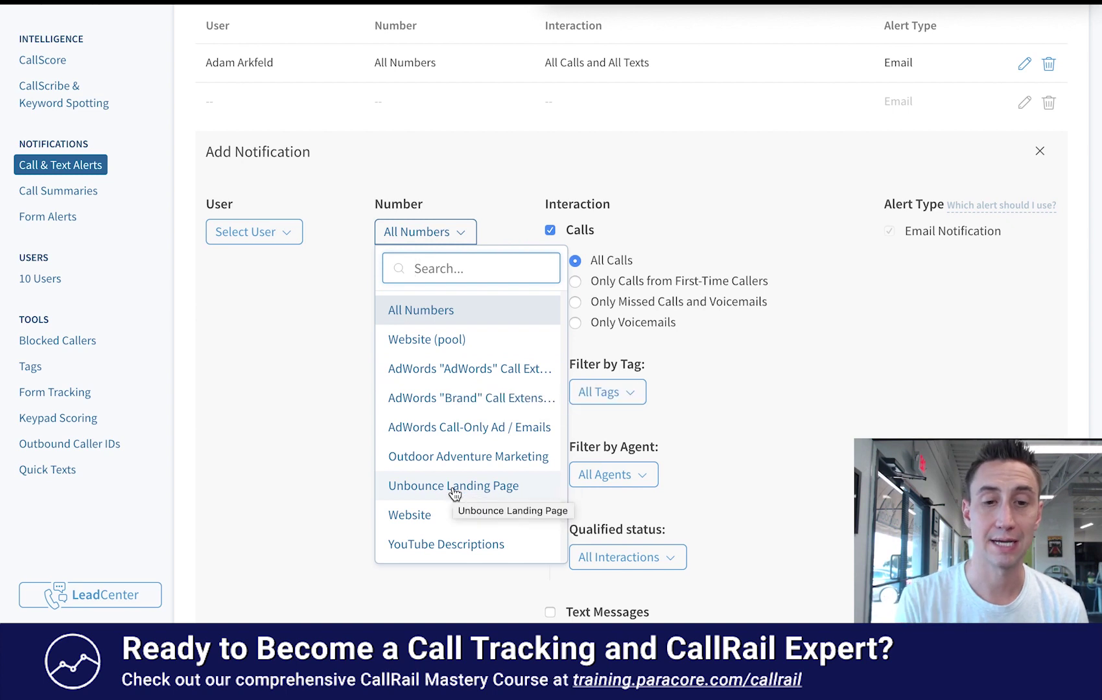
pyautogui.click(454, 342)
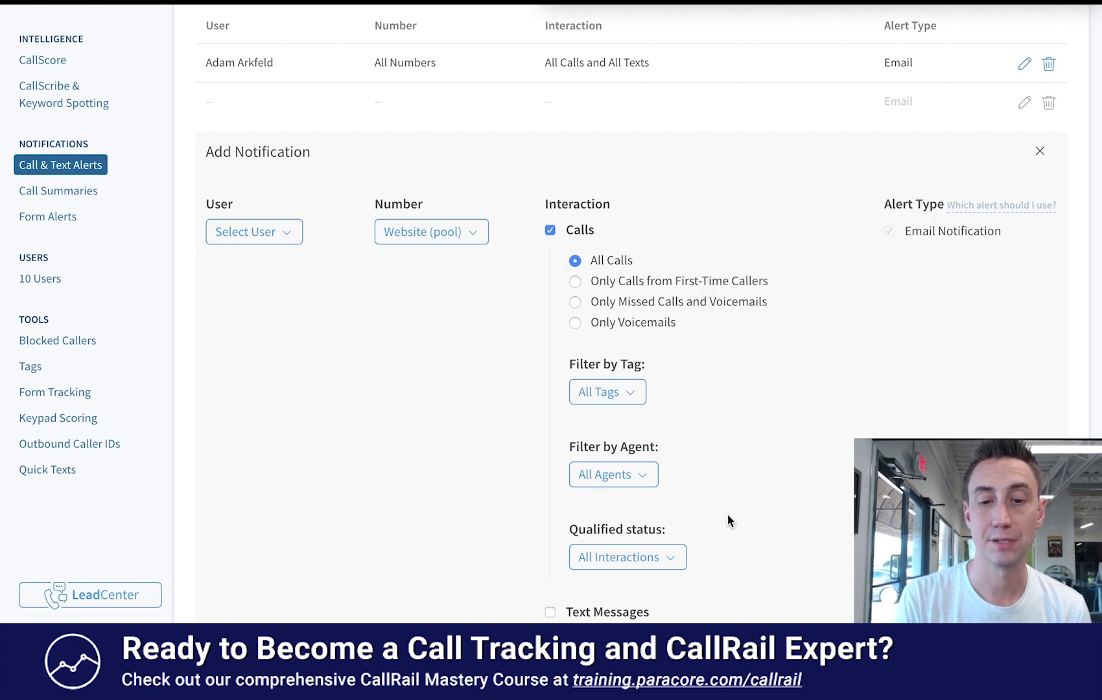
pyautogui.scroll(-1, 726, 290)
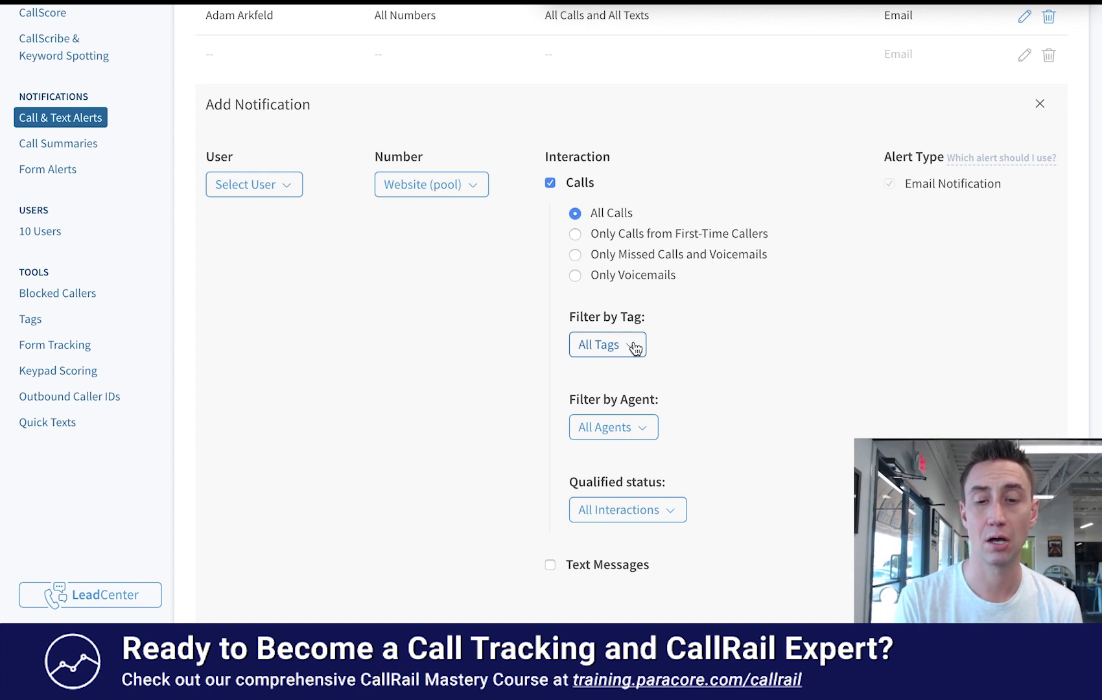
# Check the agent filter options of the new notification and include text messages in its interactions.
pyautogui.click(638, 430)
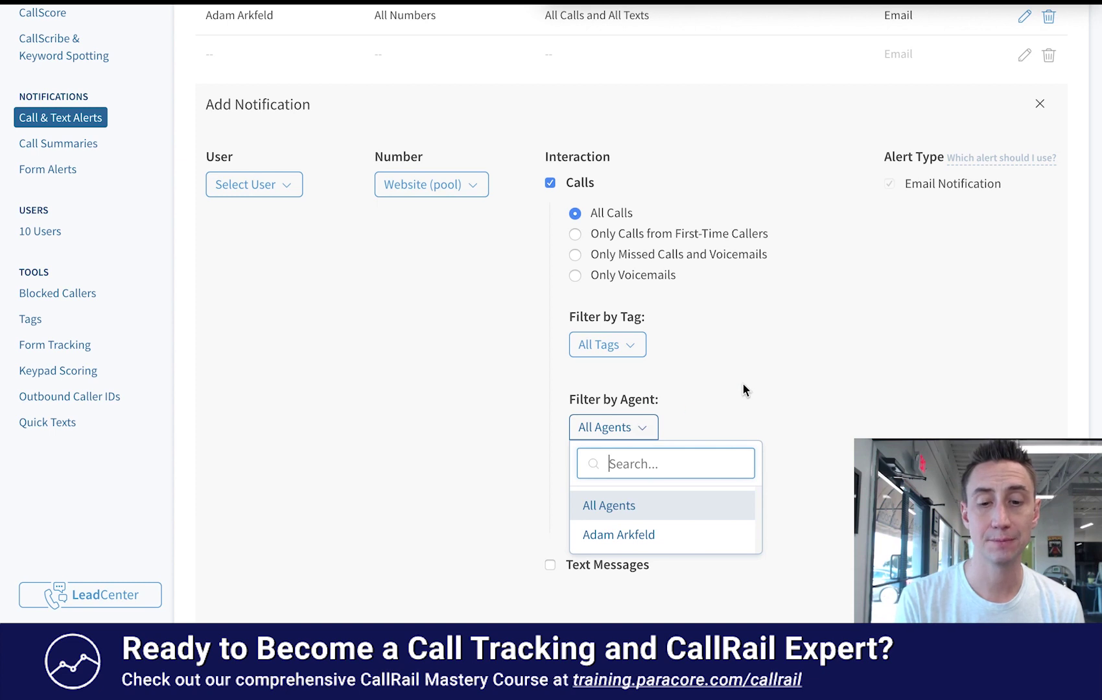
pyautogui.click(785, 414)
pyautogui.scroll(-1, 785, 414)
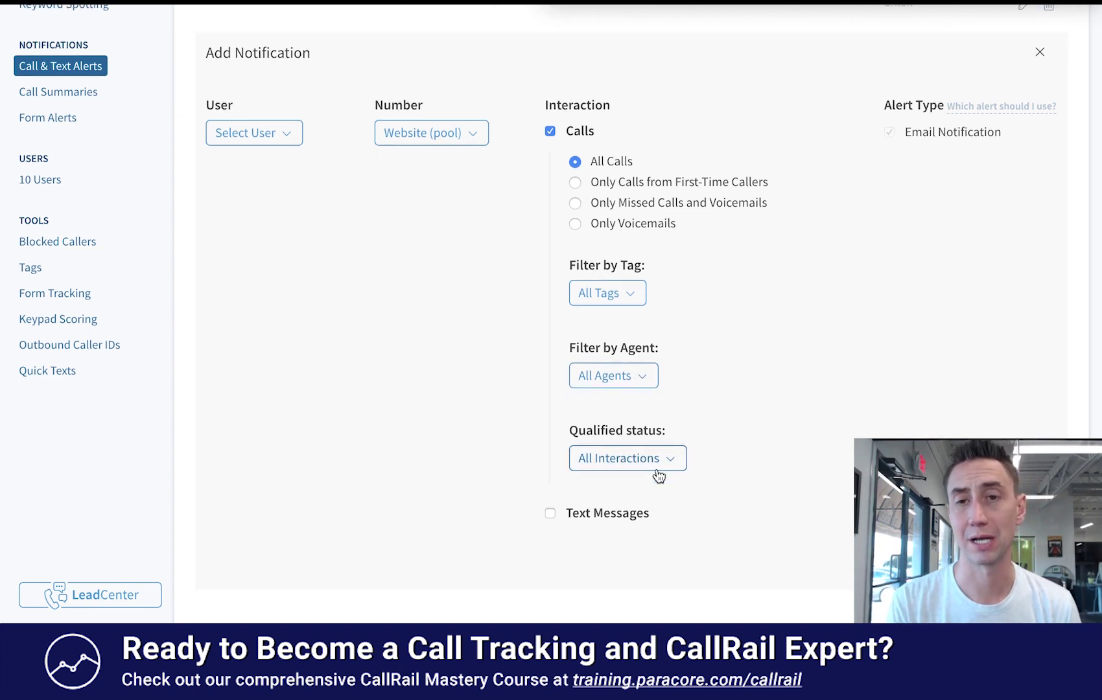
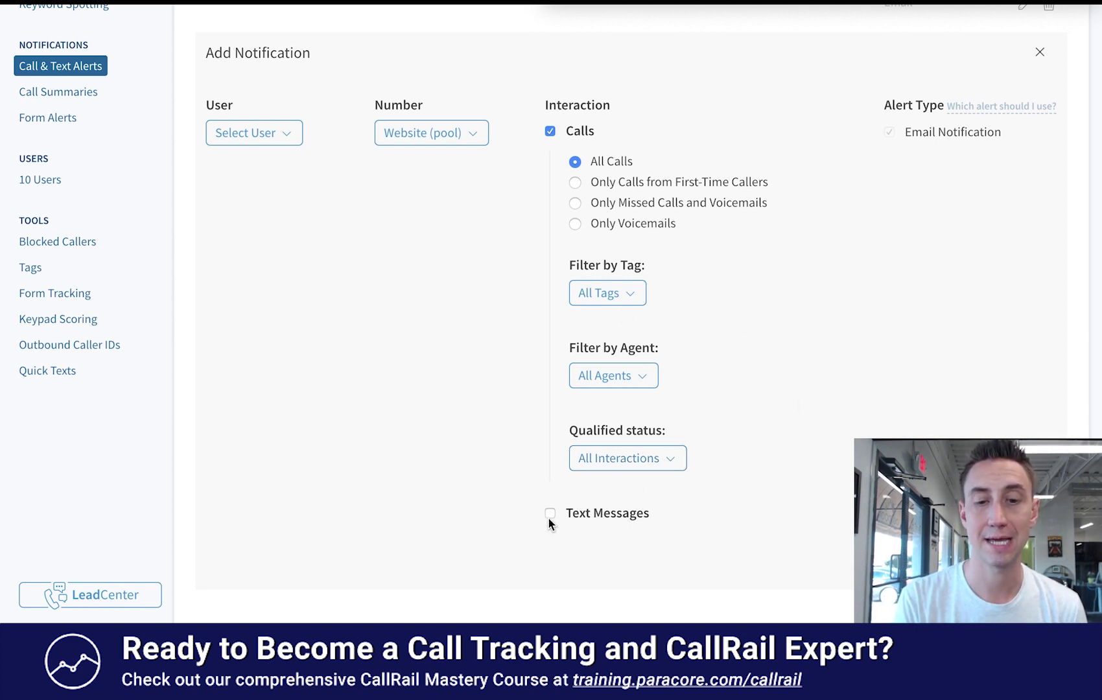
pyautogui.click(549, 516)
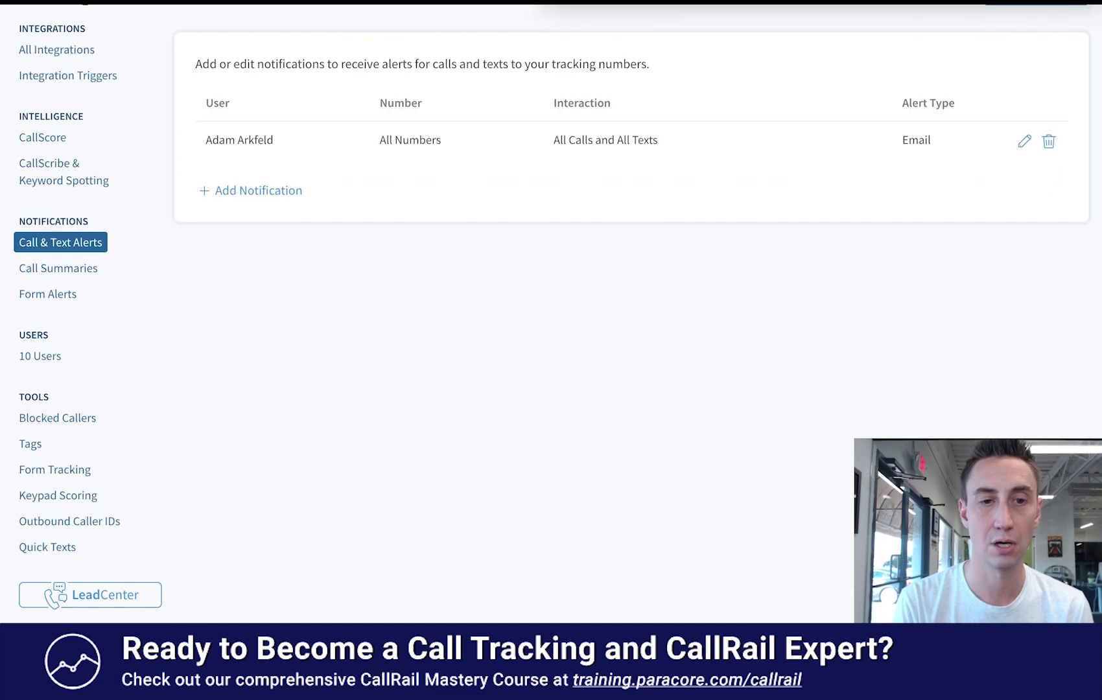
# Edit the existing All Numbers alert, try the desktop and mobile app alert types, and close it with only email selected.
pyautogui.click(1023, 144)
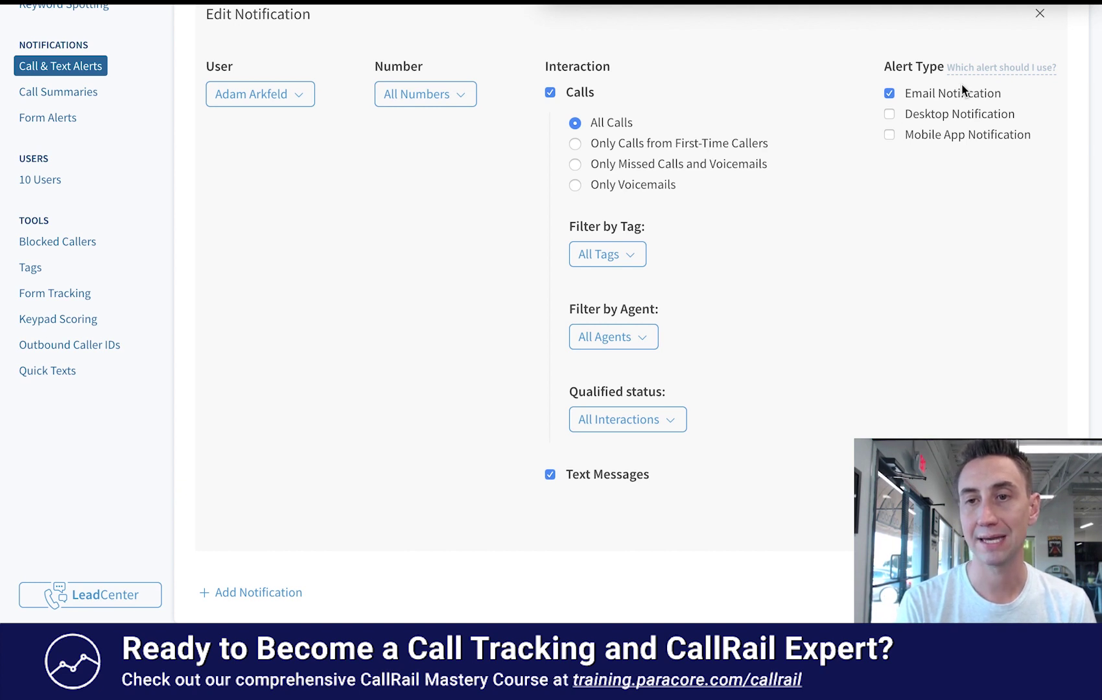
pyautogui.moveTo(973, 80)
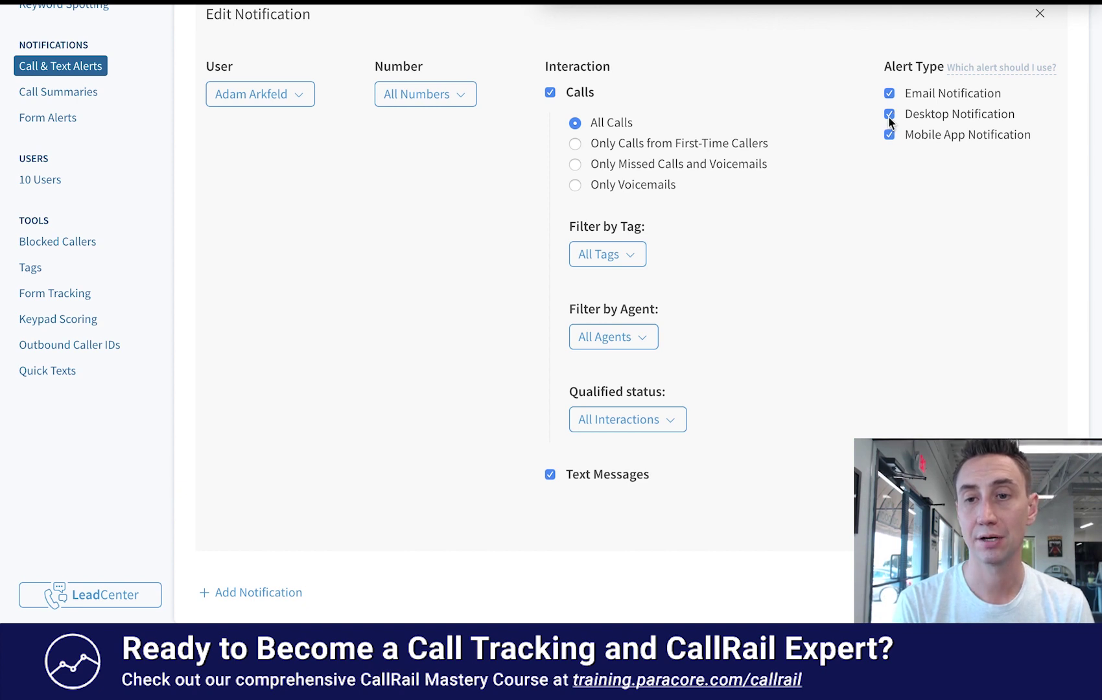
pyautogui.click(891, 116)
pyautogui.click(889, 135)
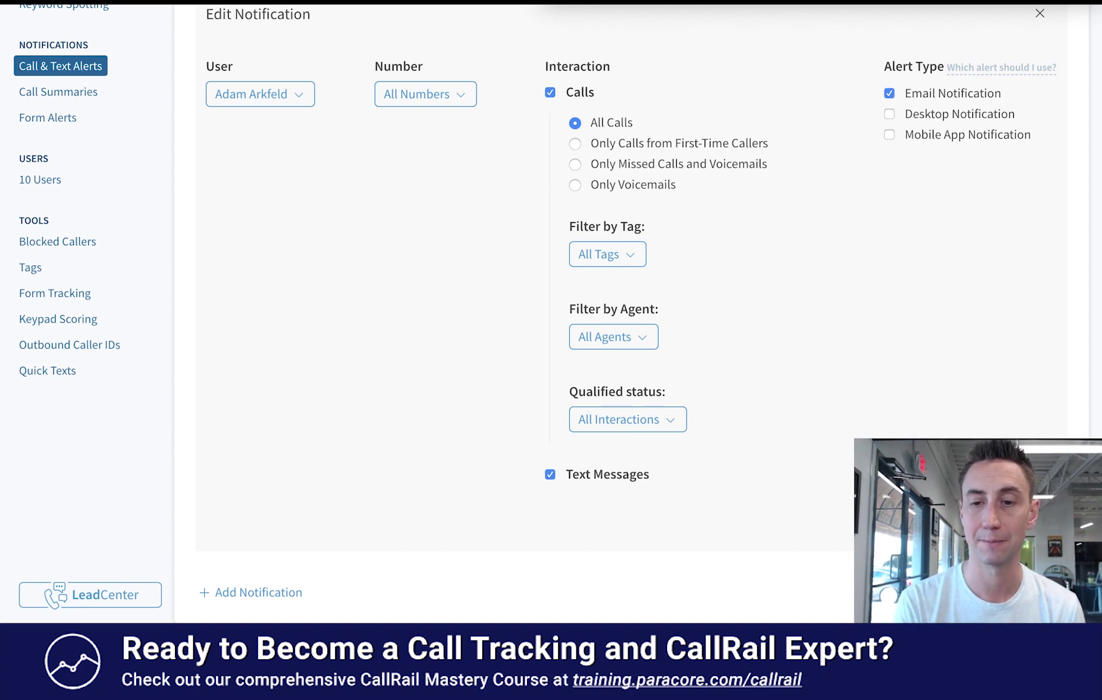
pyautogui.click(1040, 14)
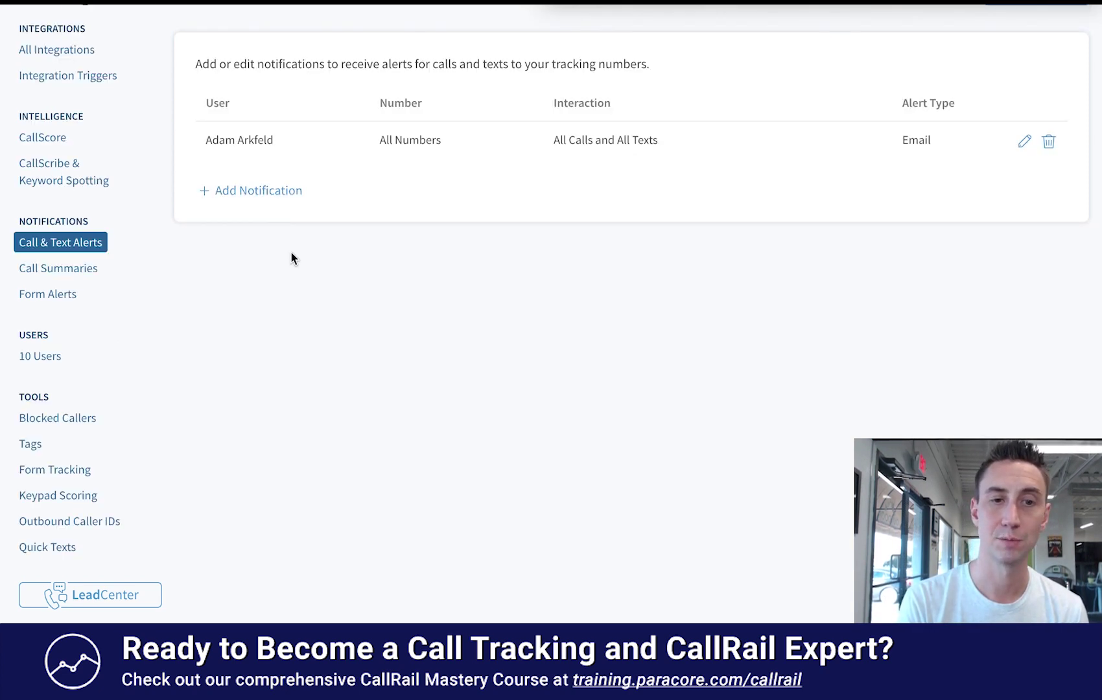
# Start a company summary email in Call Summaries with weekly frequency, containing Summary Statistics and Top Keywords.
pyautogui.click(84, 271)
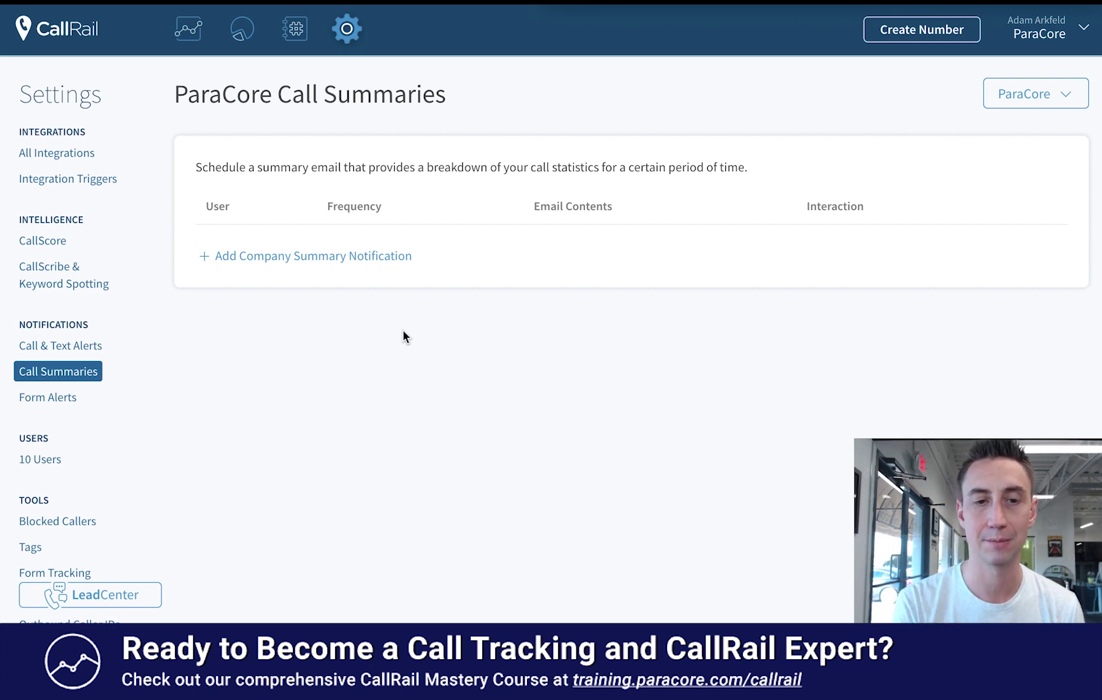
pyautogui.click(370, 258)
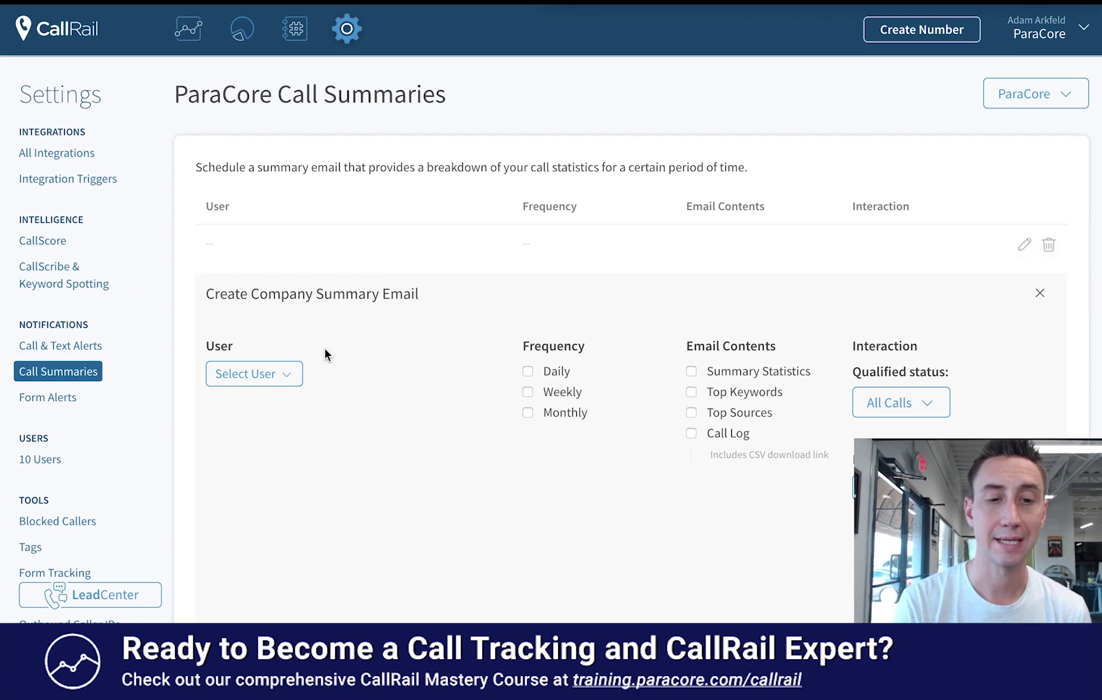
pyautogui.scroll(-2, 464, 331)
pyautogui.scroll(1, 464, 331)
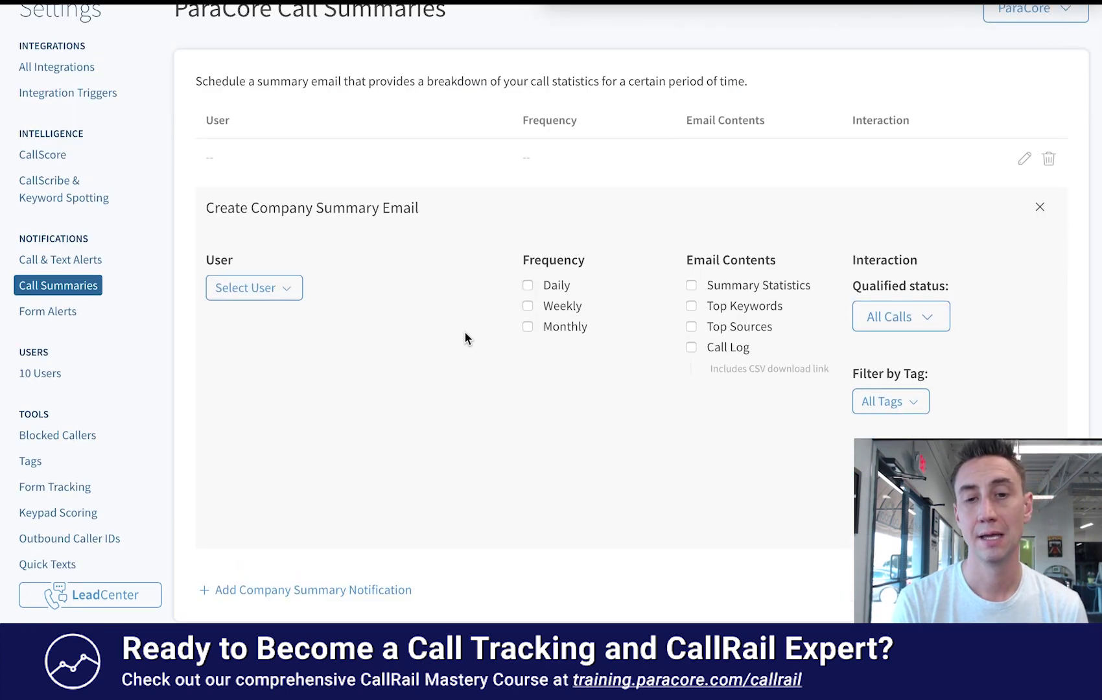
pyautogui.click(530, 305)
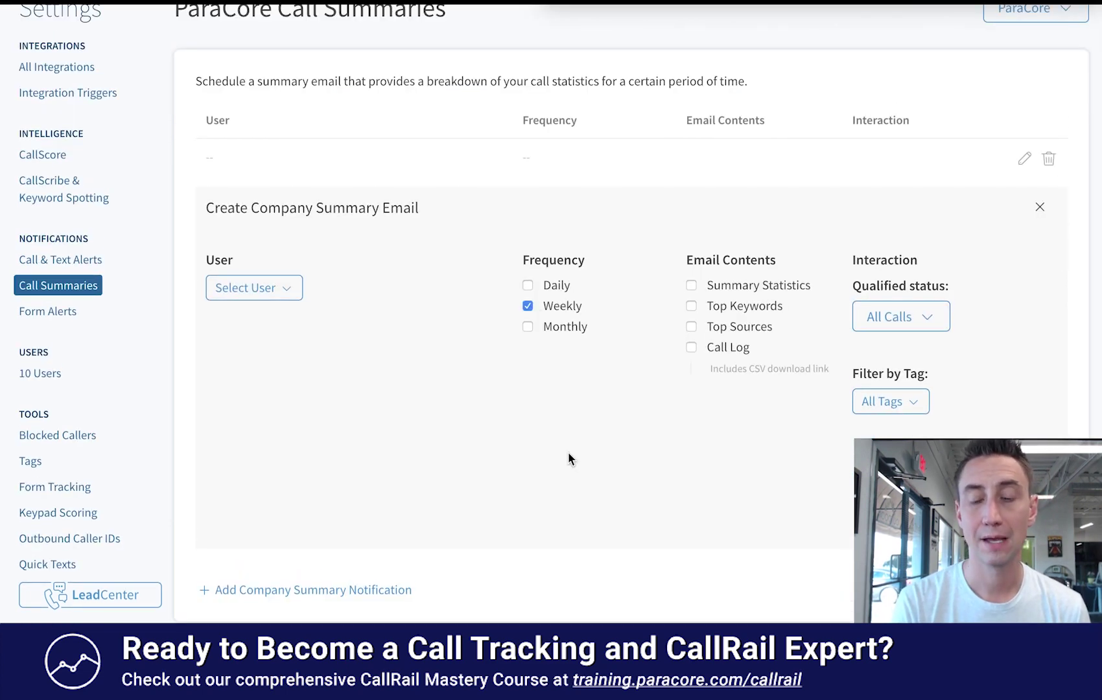
pyautogui.click(693, 286)
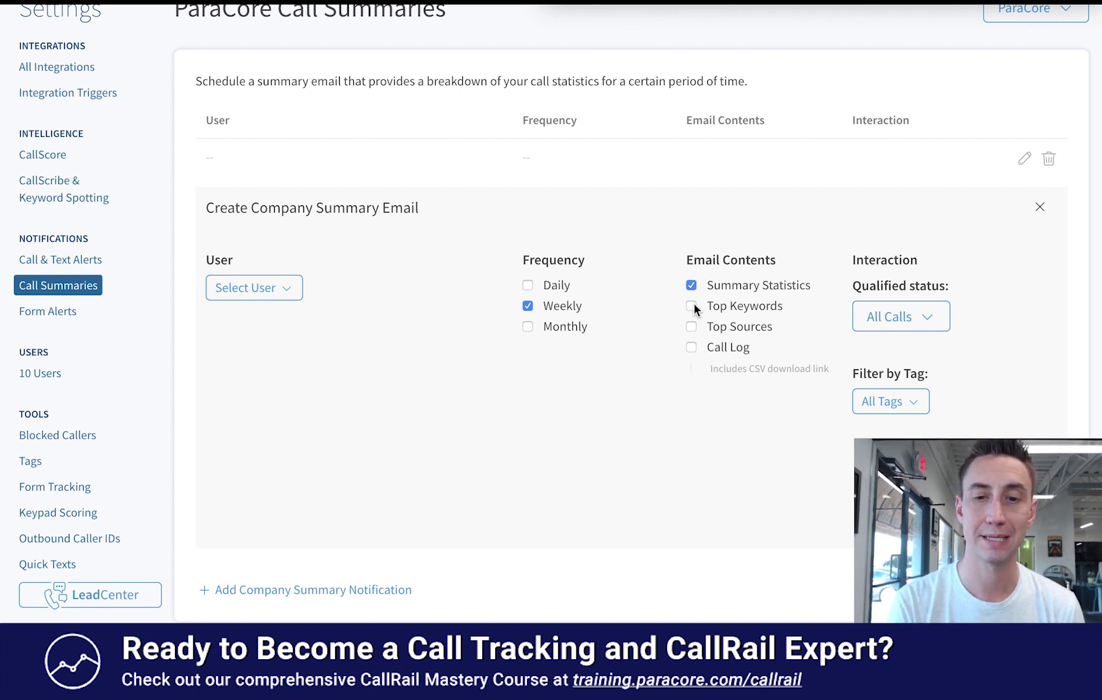
pyautogui.click(693, 306)
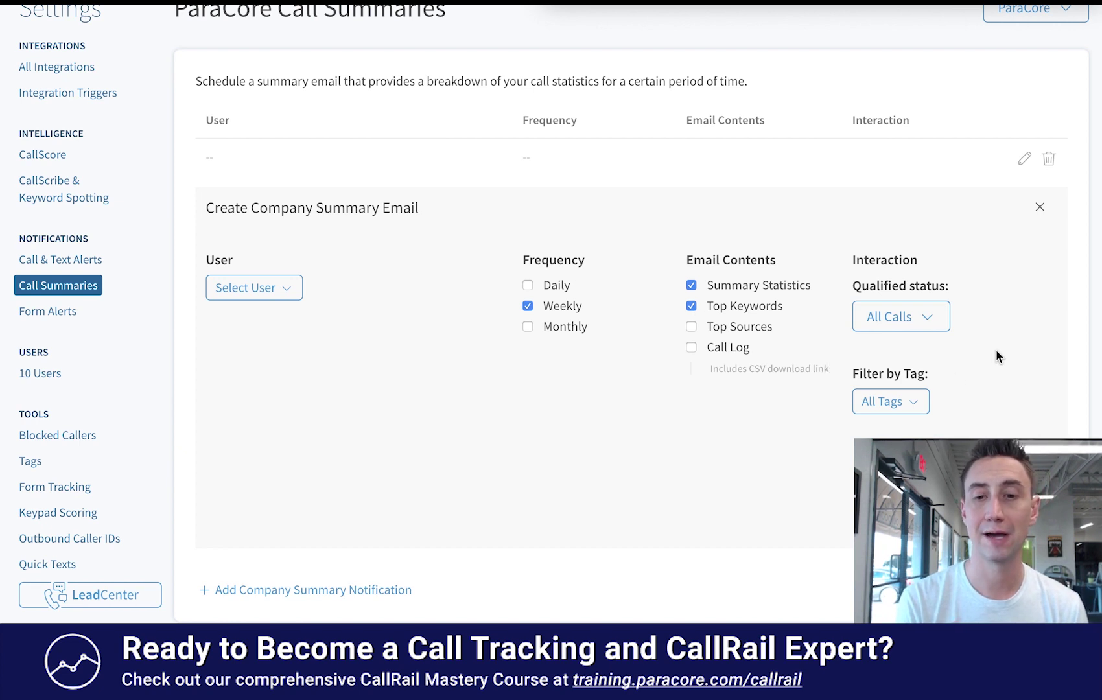
# Examine the qualified status and tag filter options available for the company summary email.
pyautogui.click(929, 315)
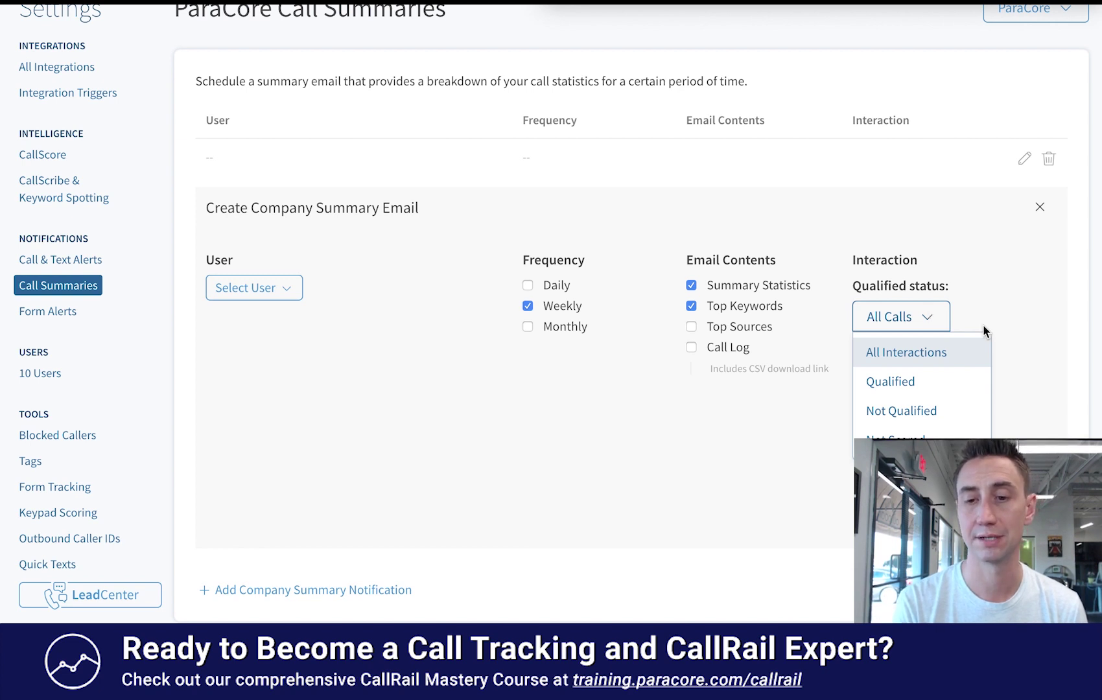
pyautogui.click(1008, 309)
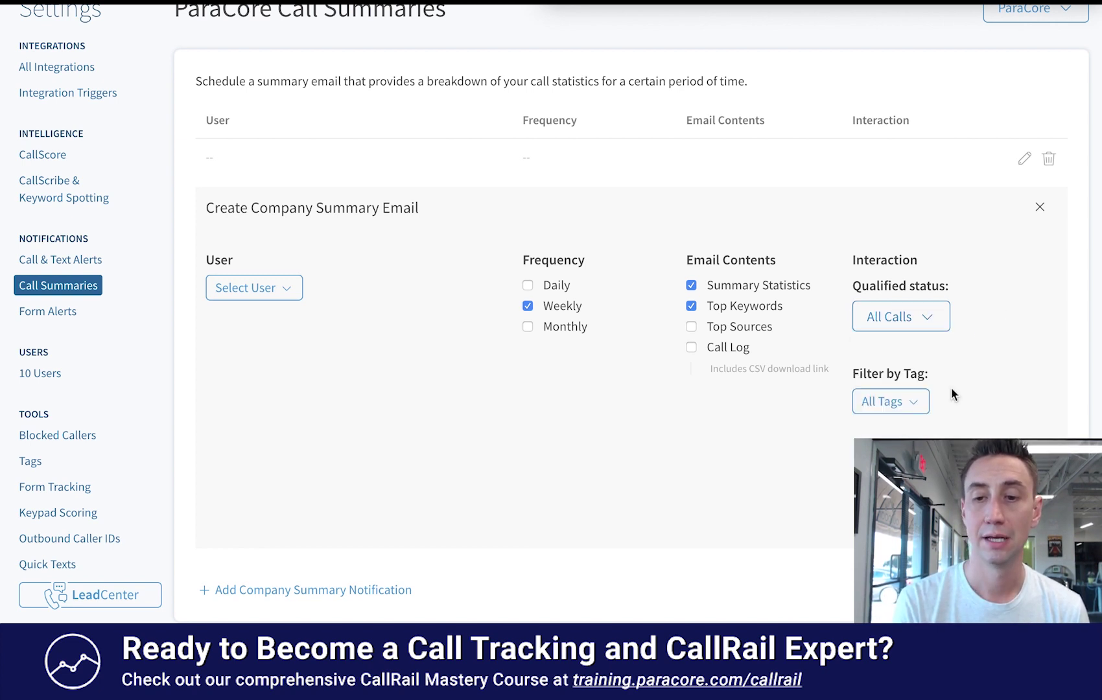
pyautogui.click(921, 403)
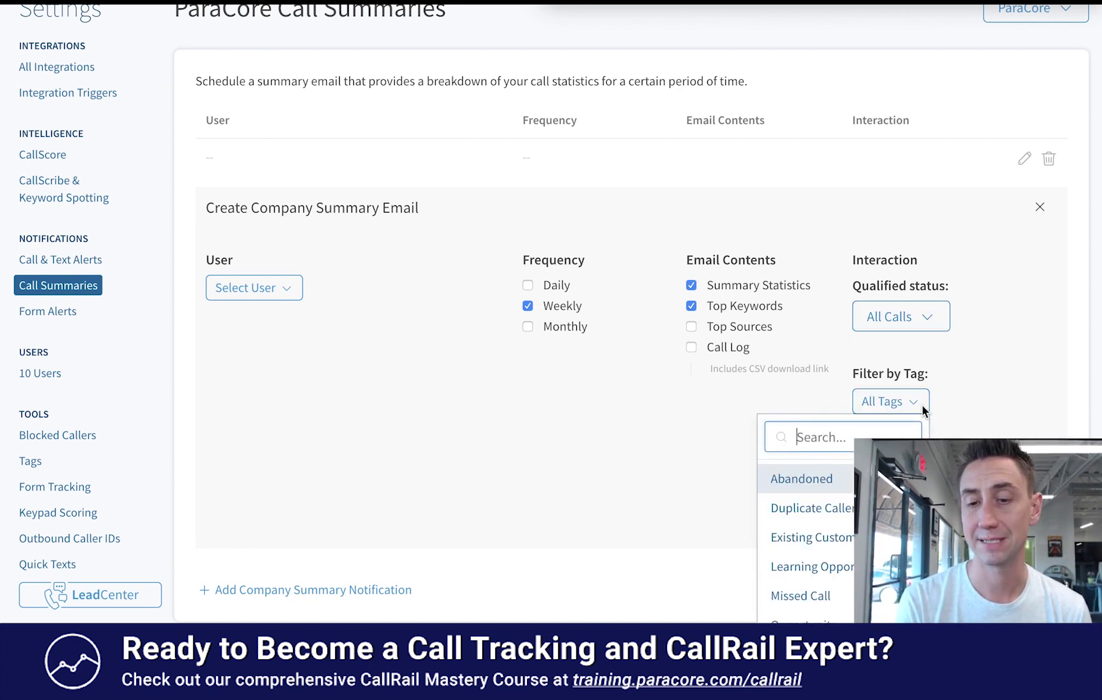
pyautogui.click(974, 403)
pyautogui.click(938, 326)
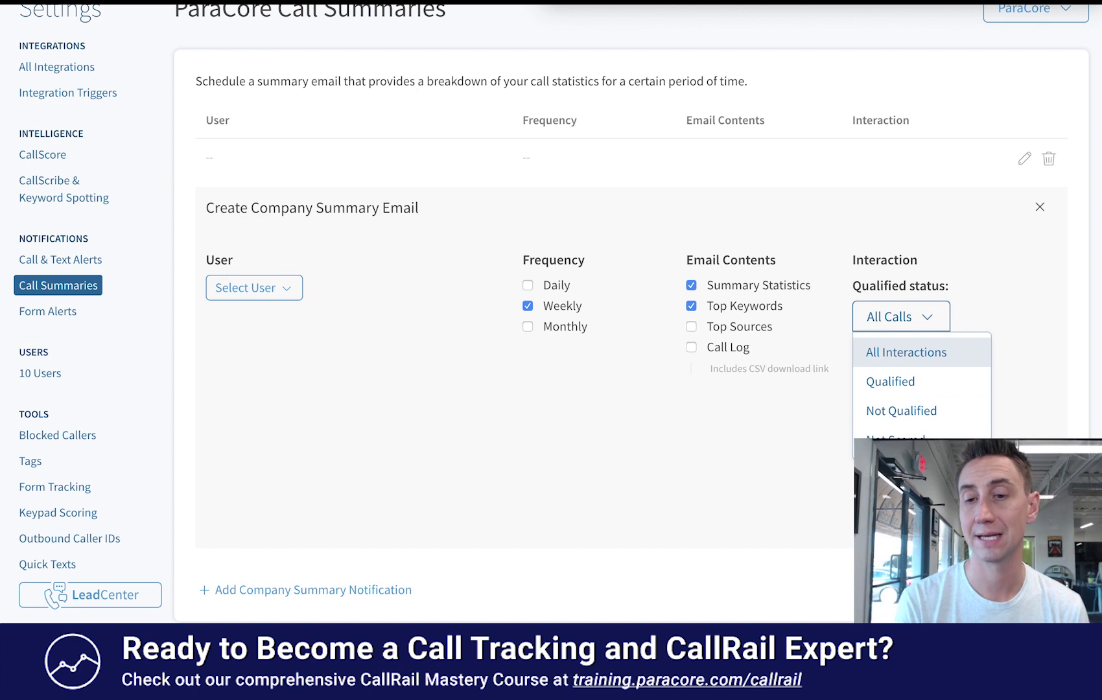
pyautogui.click(762, 544)
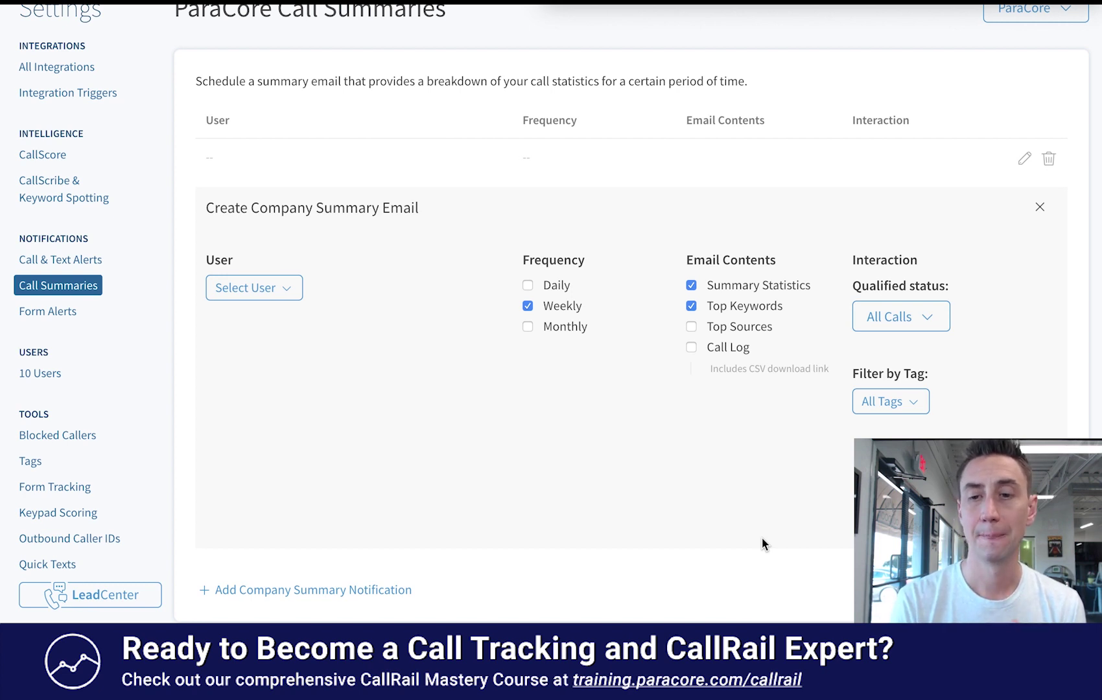
pyautogui.click(932, 324)
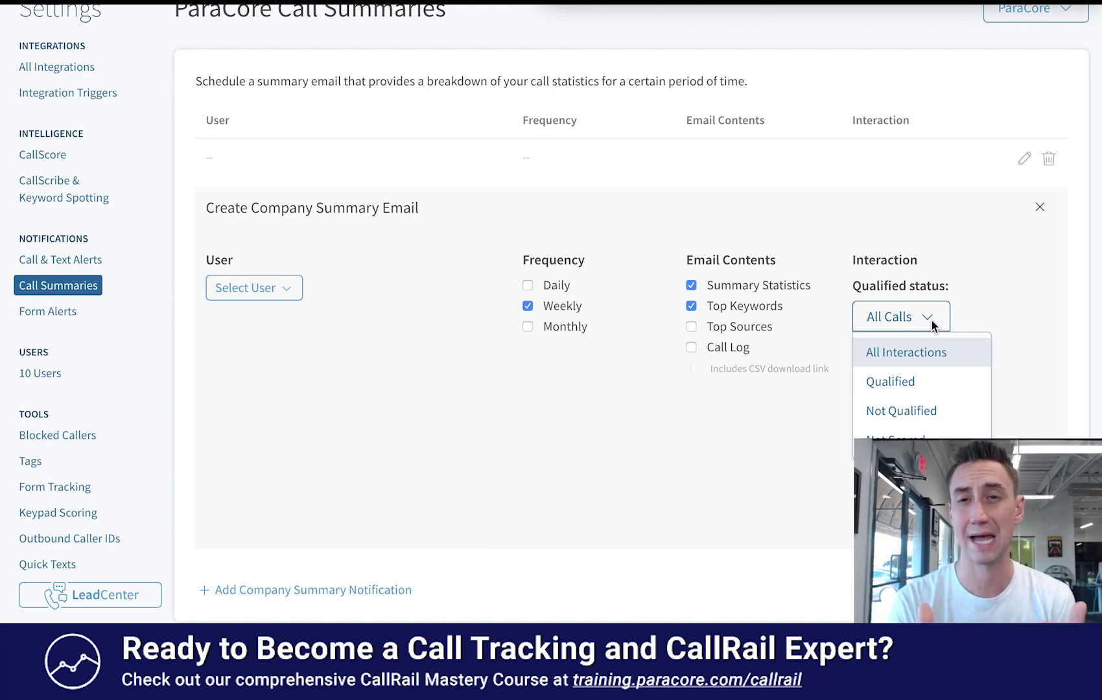
pyautogui.click(987, 295)
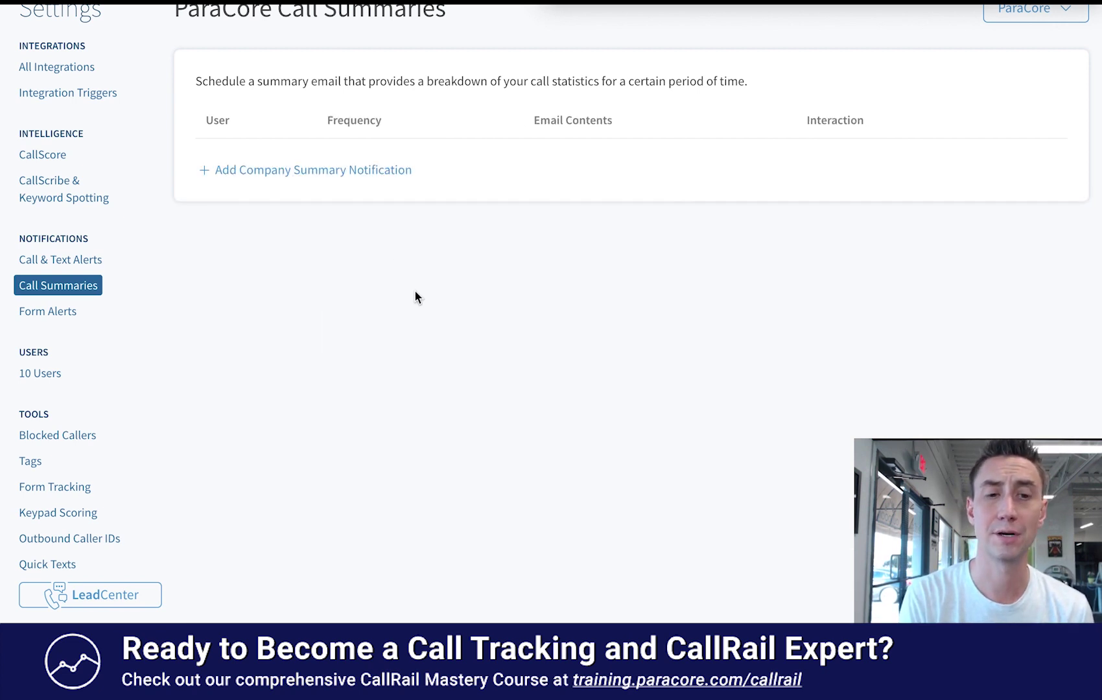
# Add an email alert in Form Alerts that notifies the account user about submissions of all forms.
pyautogui.scroll(1, 413, 298)
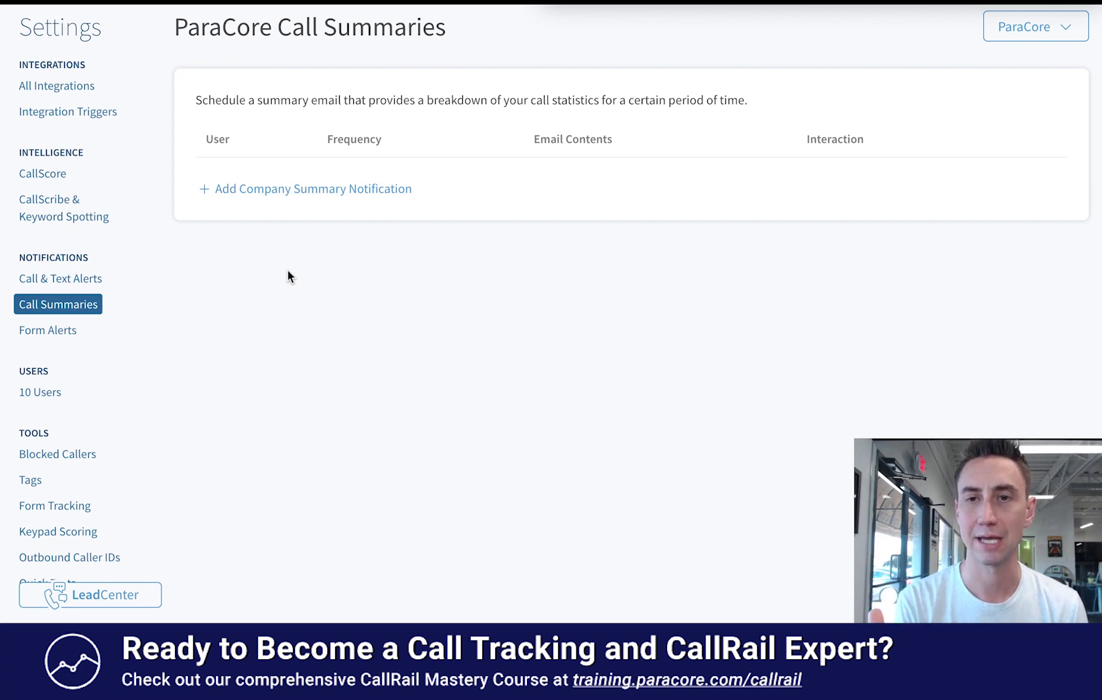
pyautogui.click(48, 332)
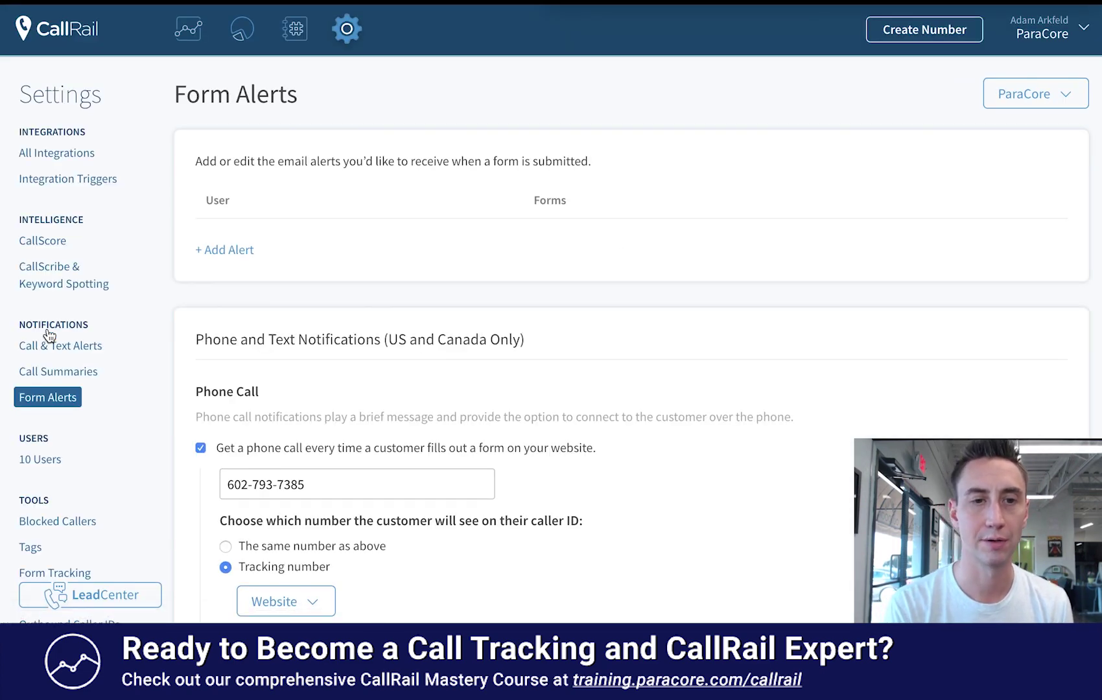
pyautogui.click(245, 251)
pyautogui.click(252, 326)
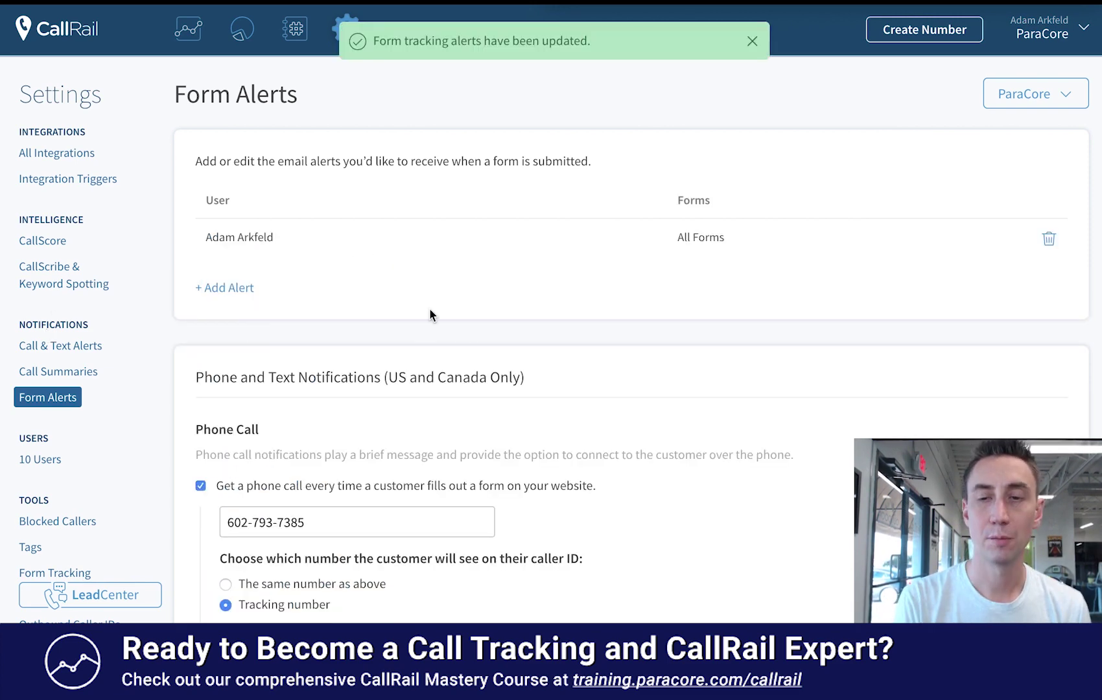
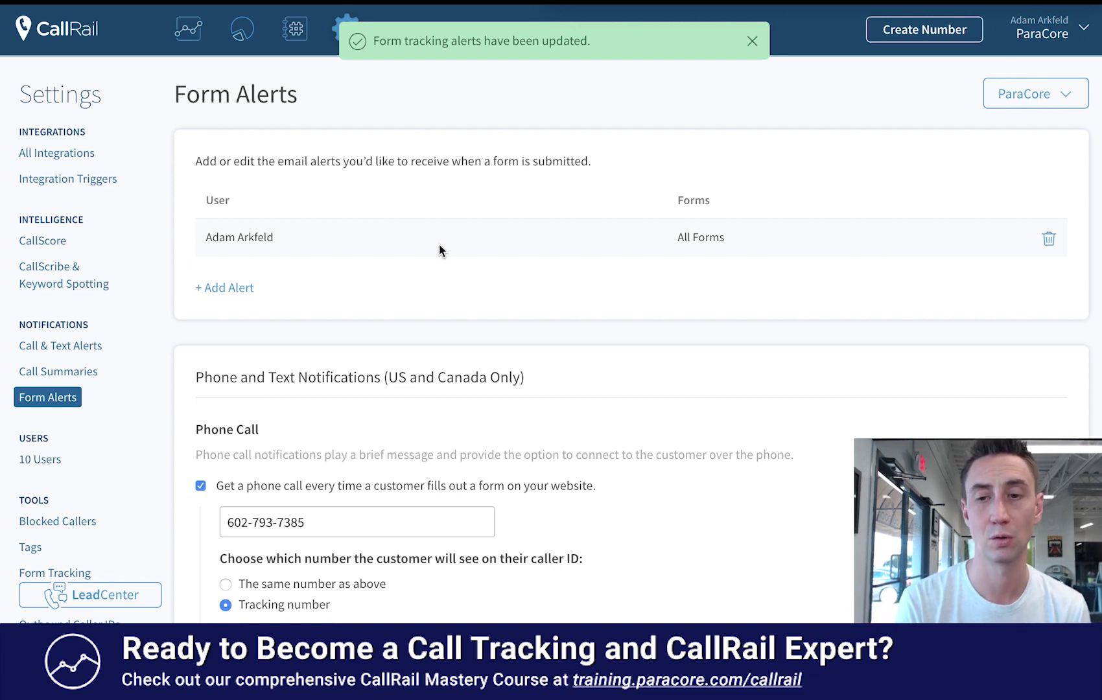
# Delete the account user's all-forms email alert.
pyautogui.click(1048, 238)
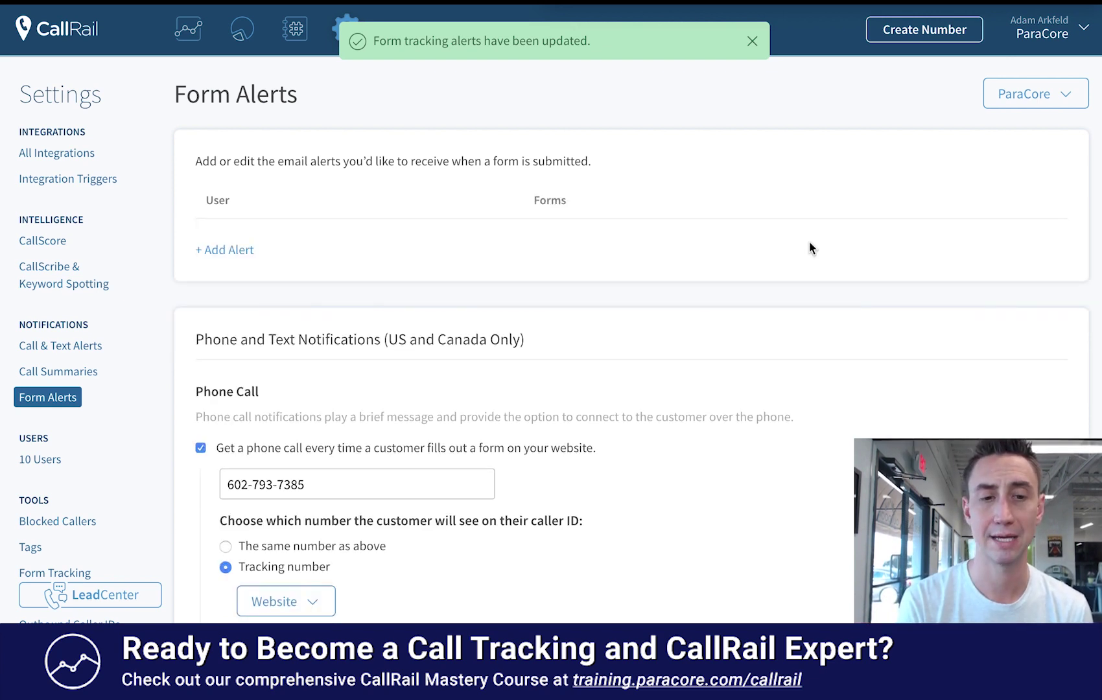
pyautogui.scroll(-3, 488, 303)
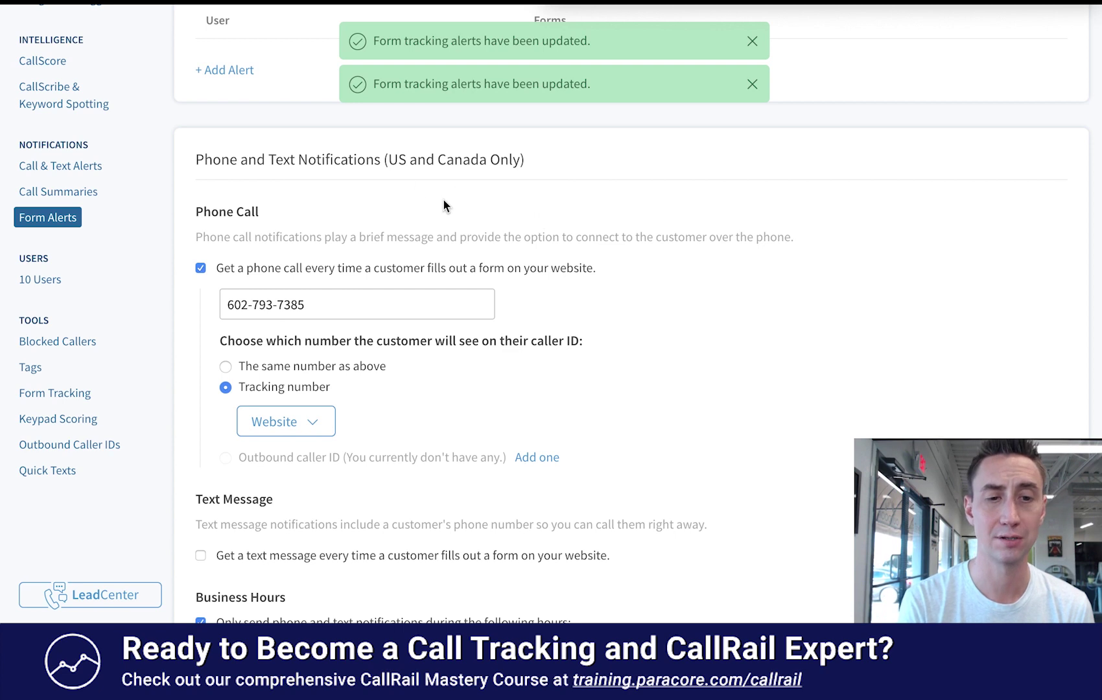
# Check the phone call notification's number field and the tracking number choices for caller ID, and dismiss both update notices.
pyautogui.click(327, 302)
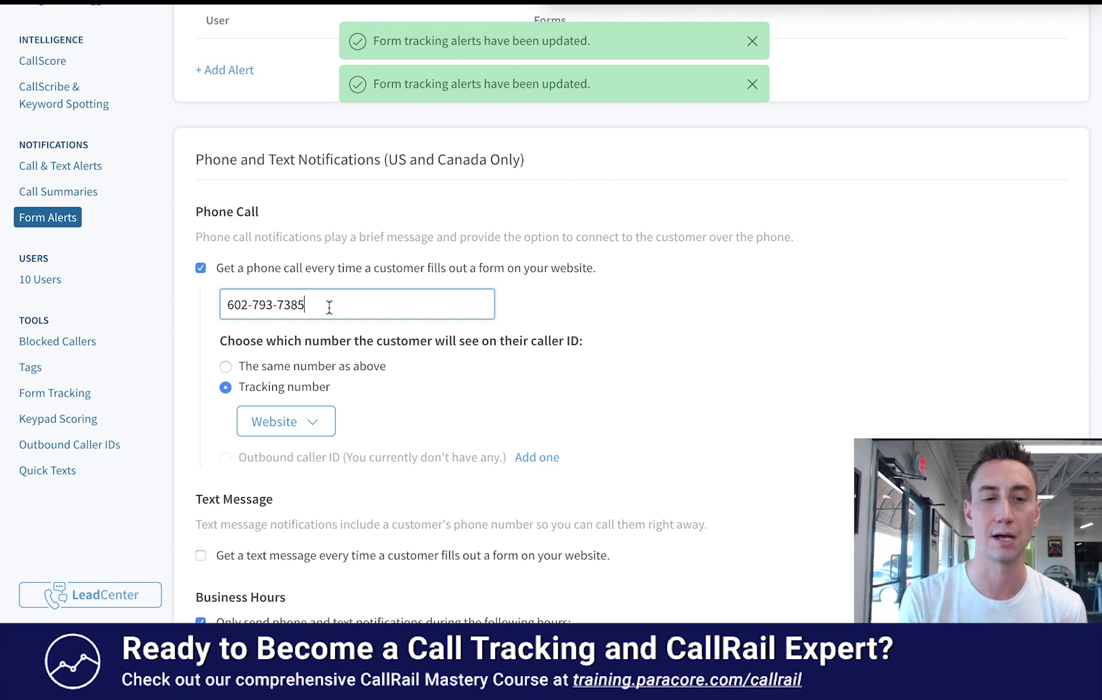
pyautogui.scroll(-2, 648, 336)
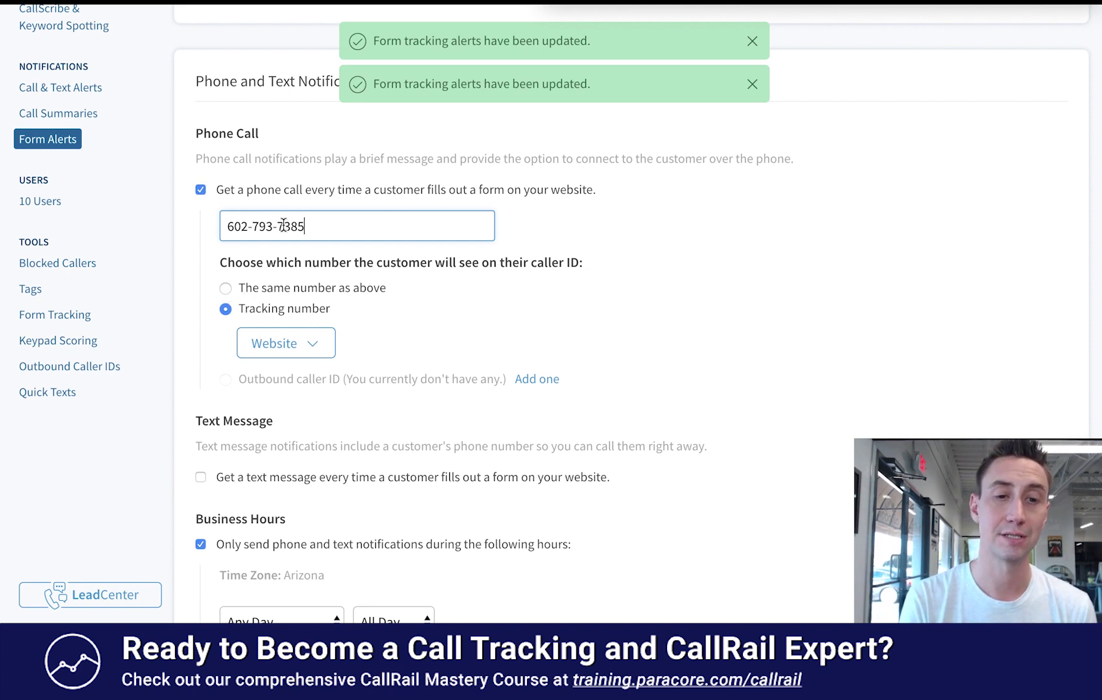
pyautogui.click(317, 344)
pyautogui.click(321, 346)
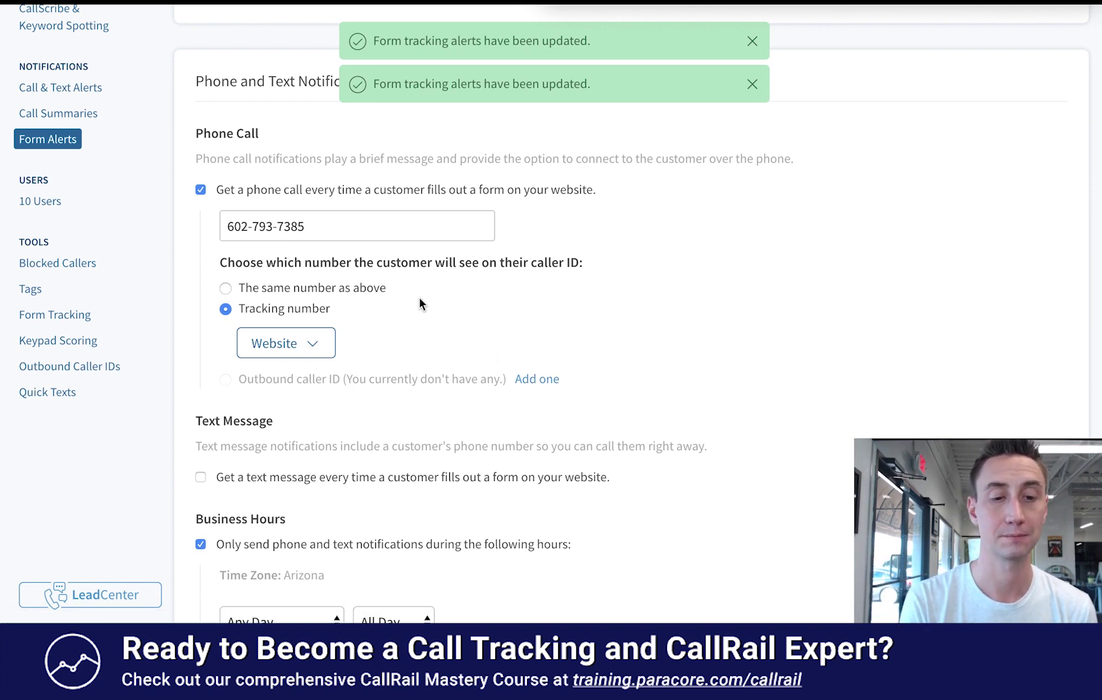
pyautogui.scroll(-1, 418, 298)
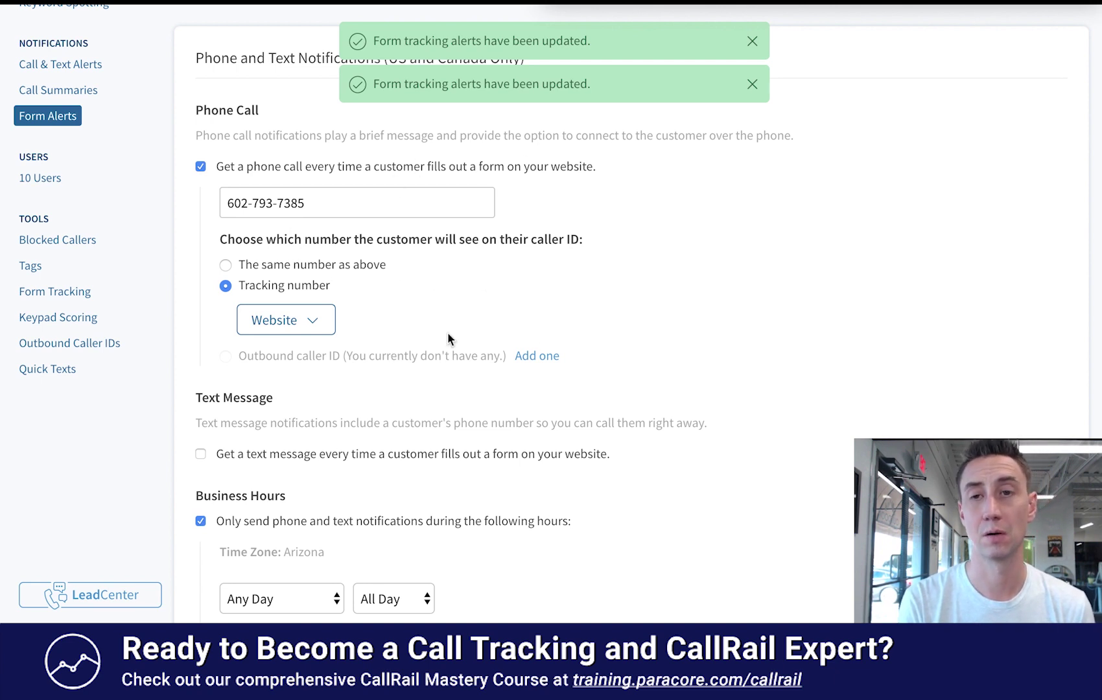
pyautogui.click(752, 84)
pyautogui.click(752, 42)
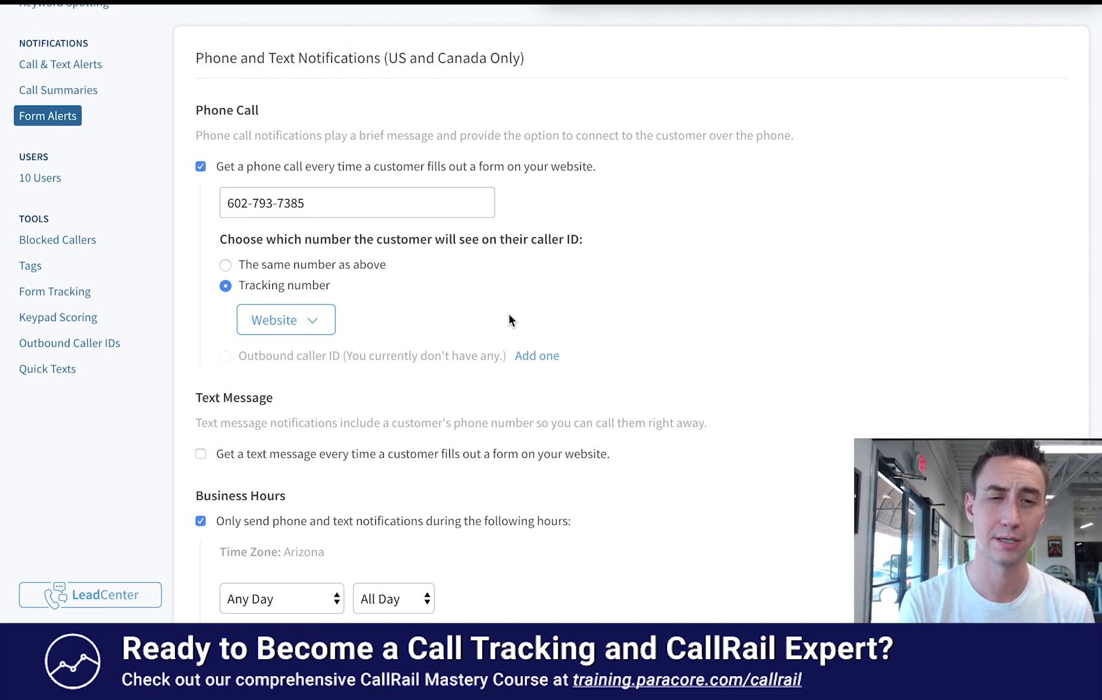
# Set the day in the Business Hours restriction for phone and text form notifications to Monday.
pyautogui.scroll(-3, 356, 351)
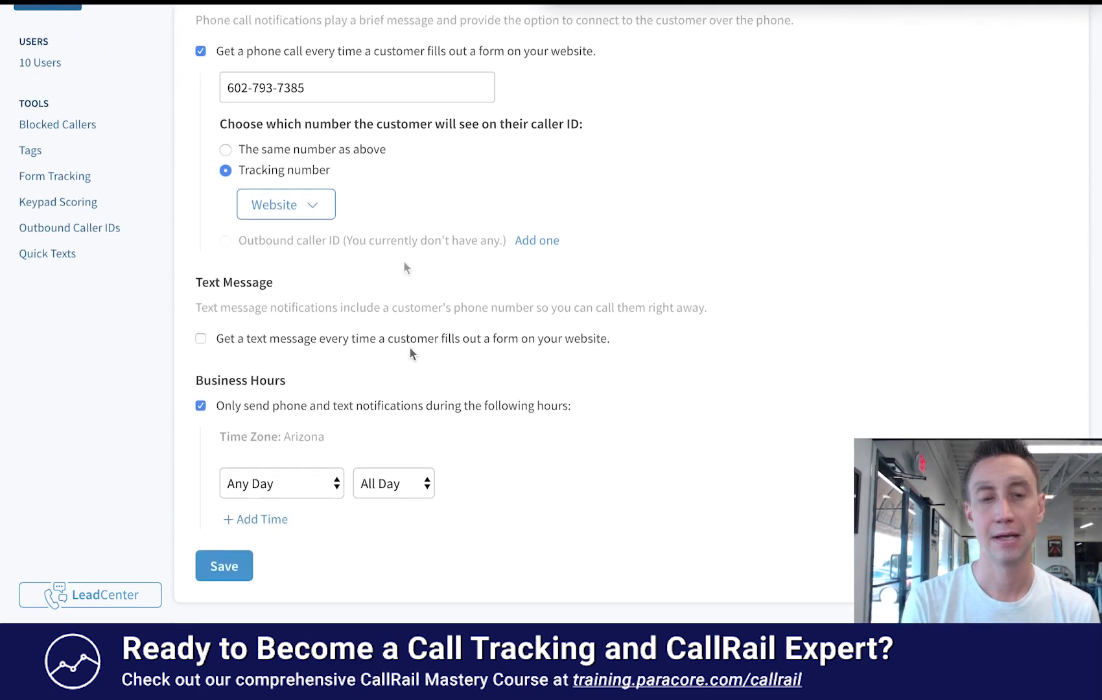
pyautogui.scroll(2, 403, 261)
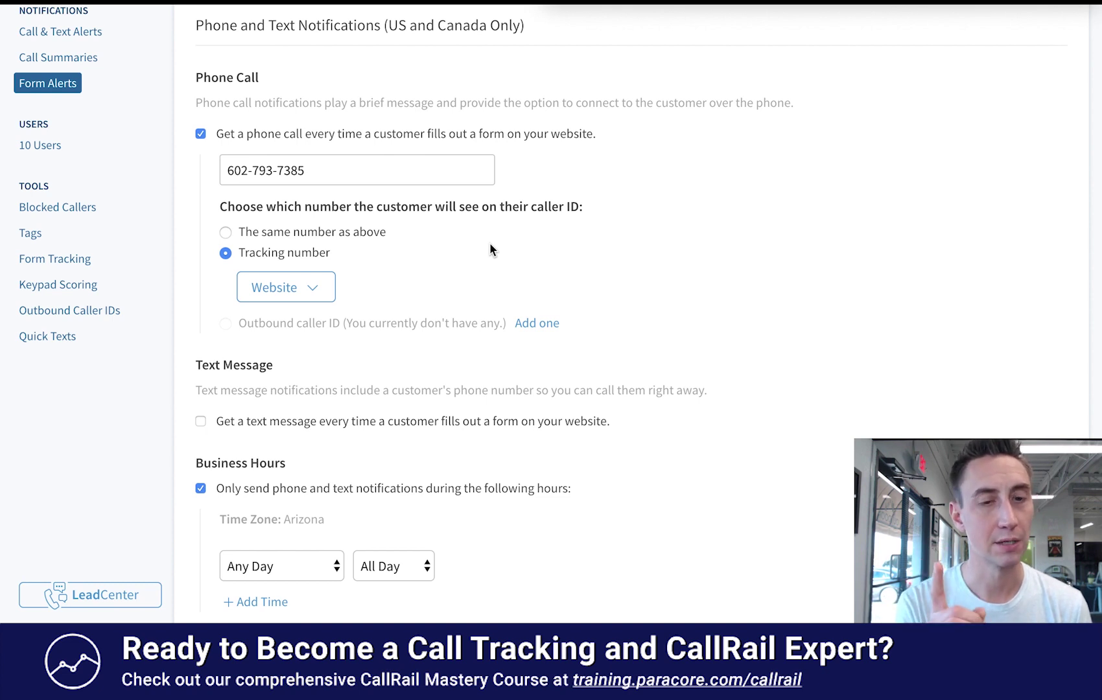
pyautogui.scroll(-1, 486, 224)
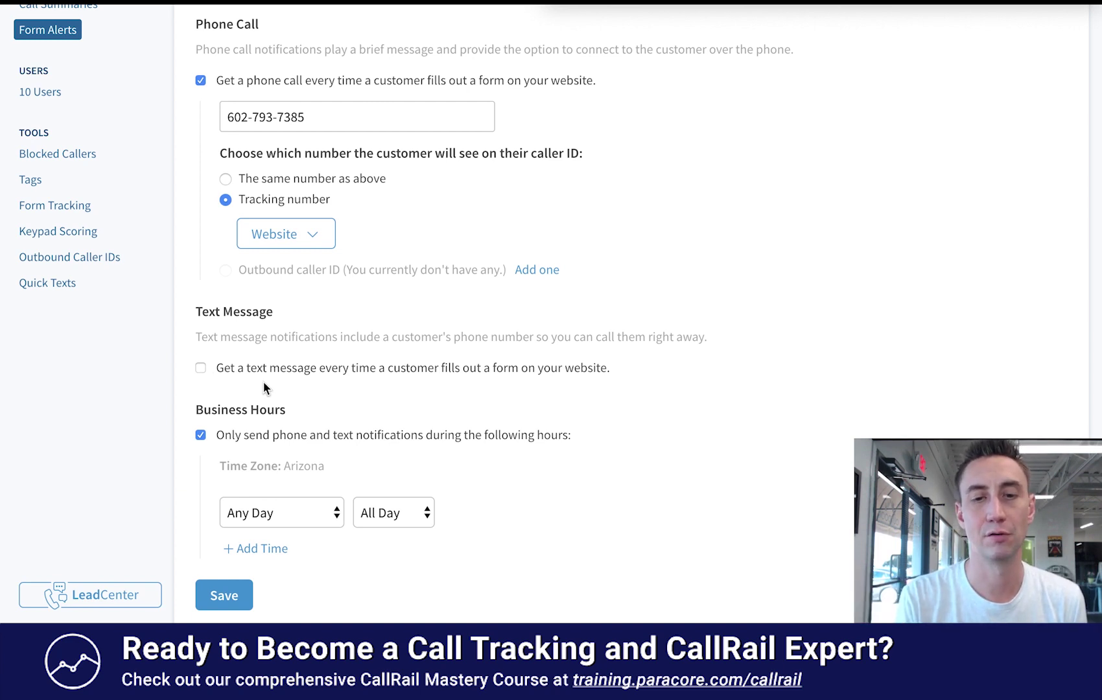
pyautogui.scroll(-1, 549, 417)
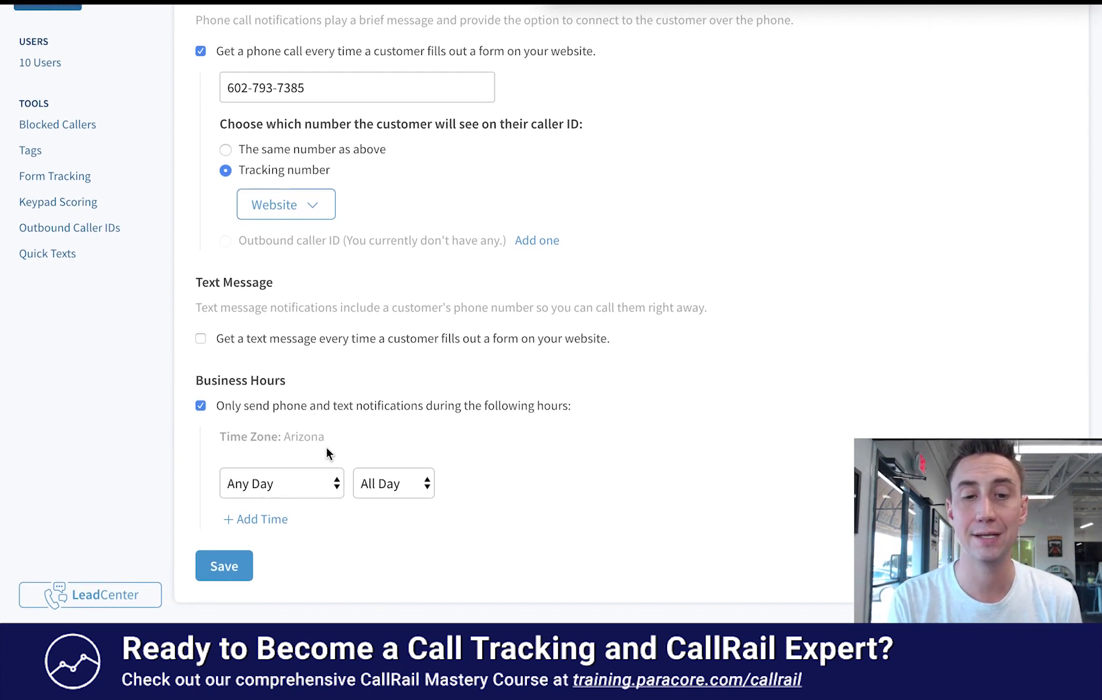
pyautogui.click(328, 487)
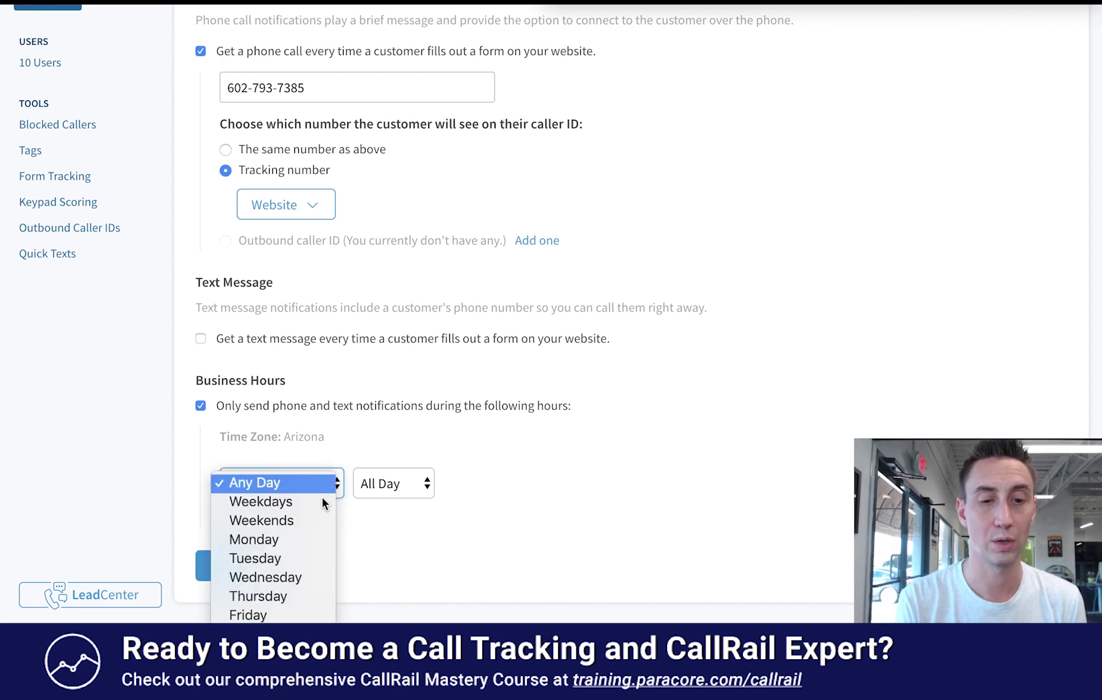
pyautogui.click(324, 501)
pyautogui.click(324, 491)
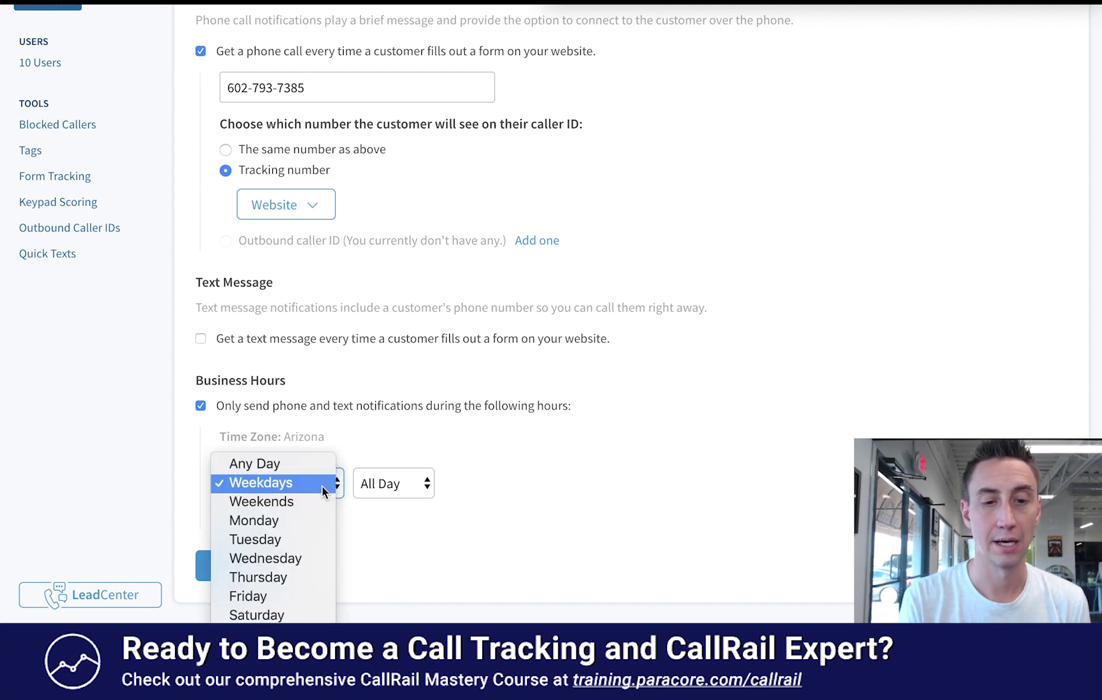
pyautogui.click(312, 520)
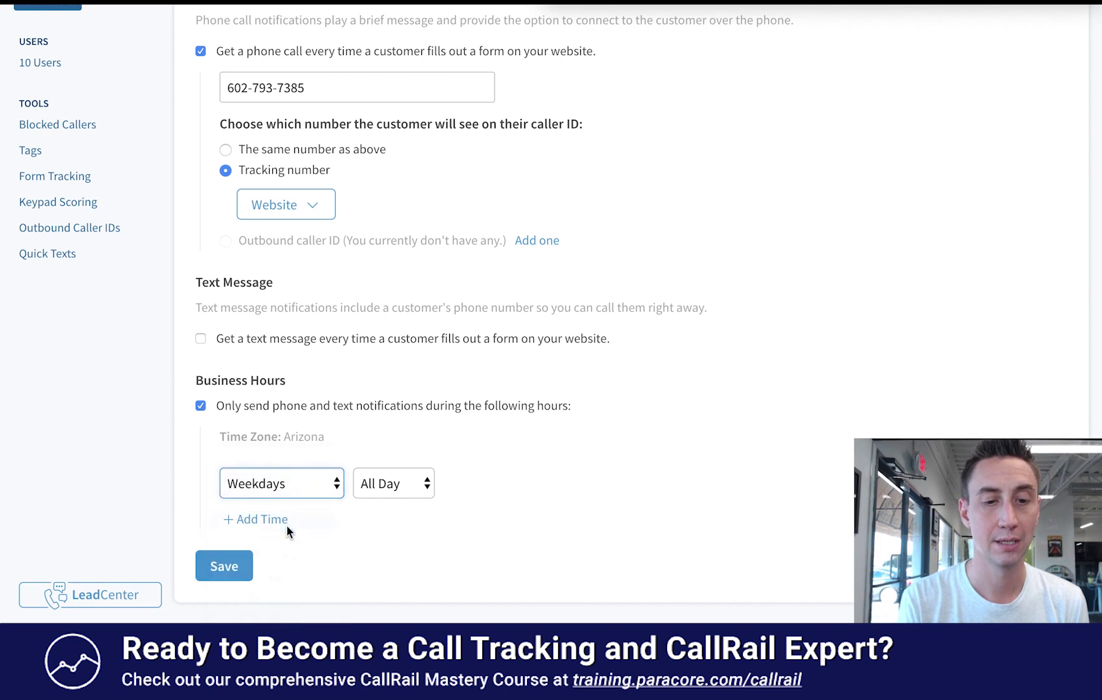
# Try out a second Business Hours entry for any day with a Between time range, and remove that entry.
pyautogui.click(269, 522)
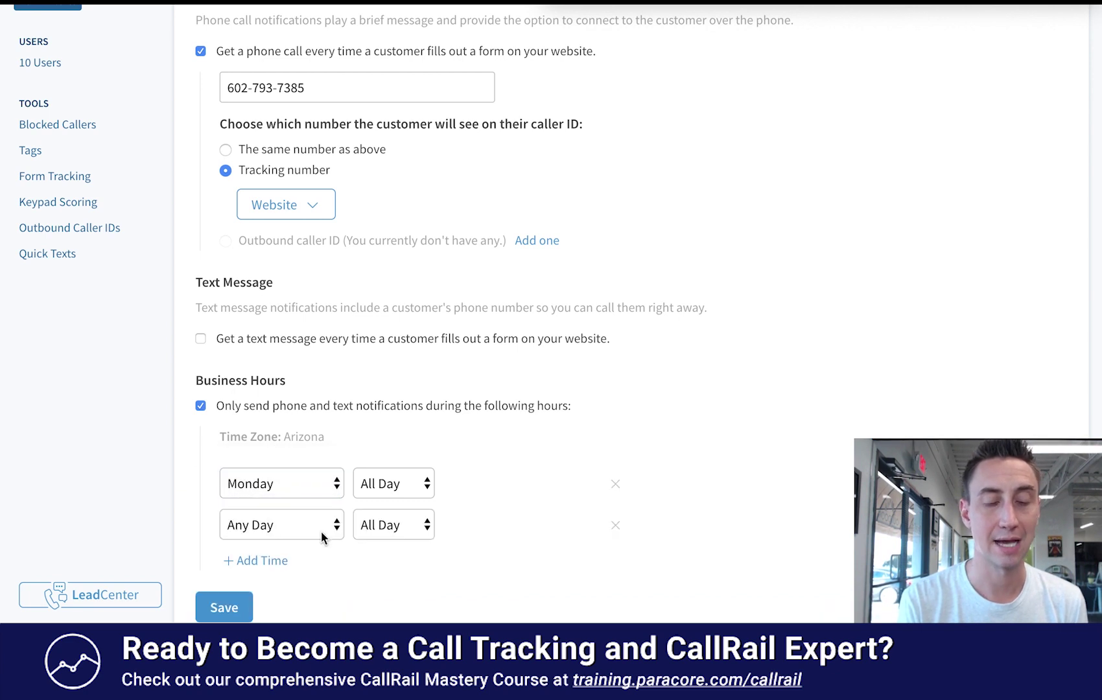
pyautogui.click(399, 529)
pyautogui.click(401, 548)
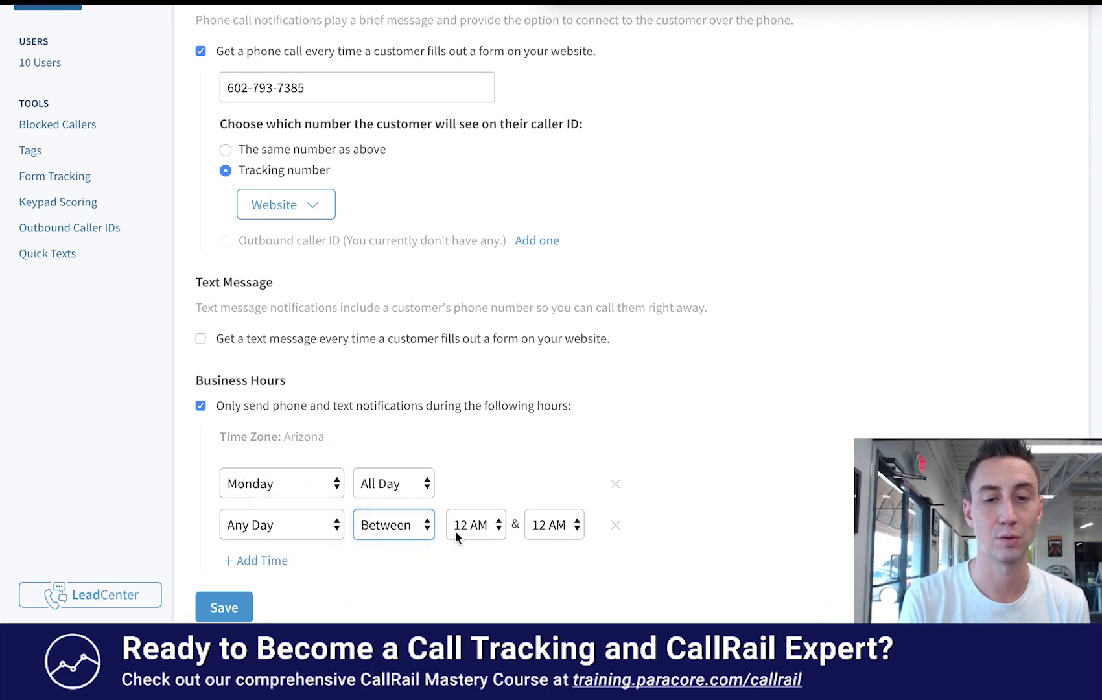
pyautogui.click(615, 526)
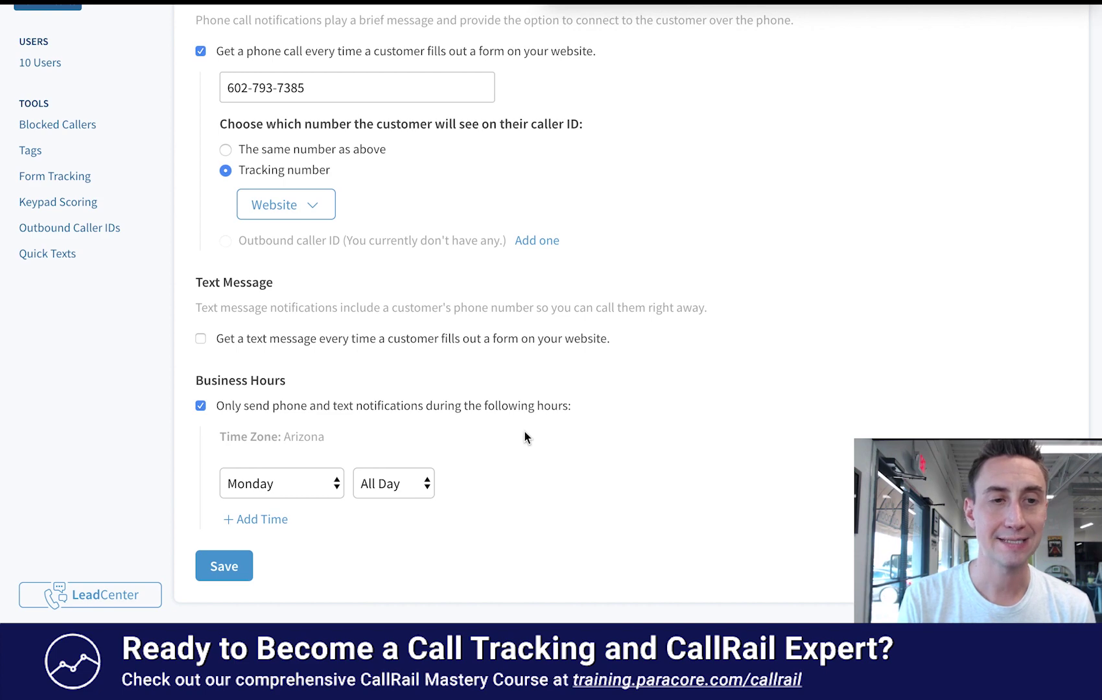
pyautogui.scroll(4, 524, 430)
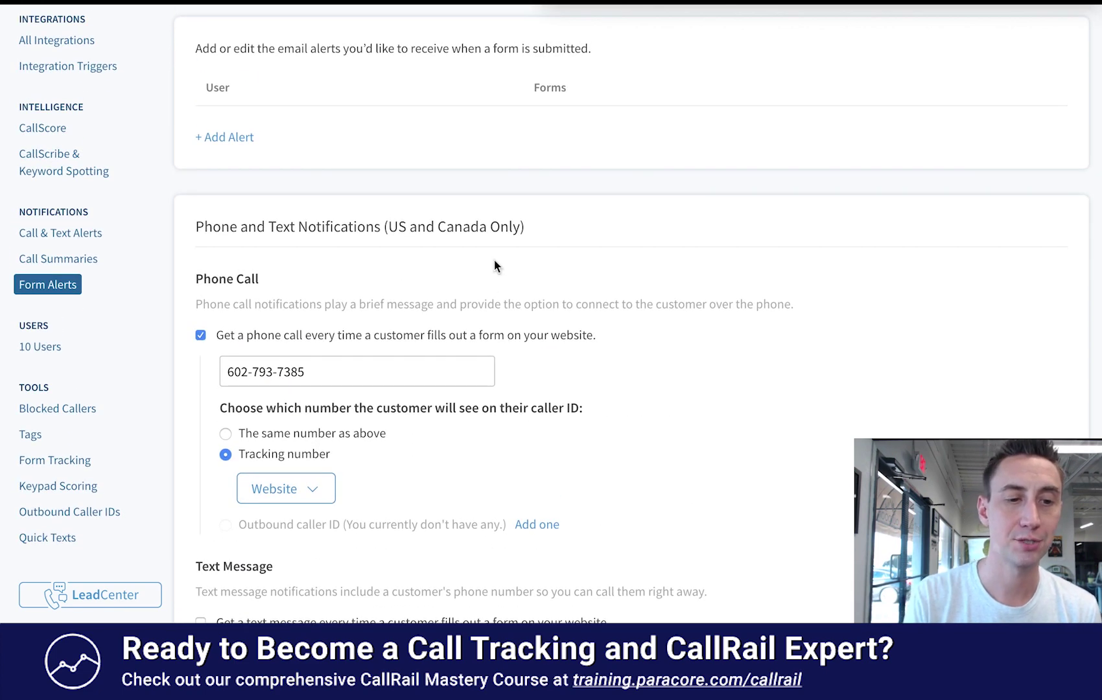